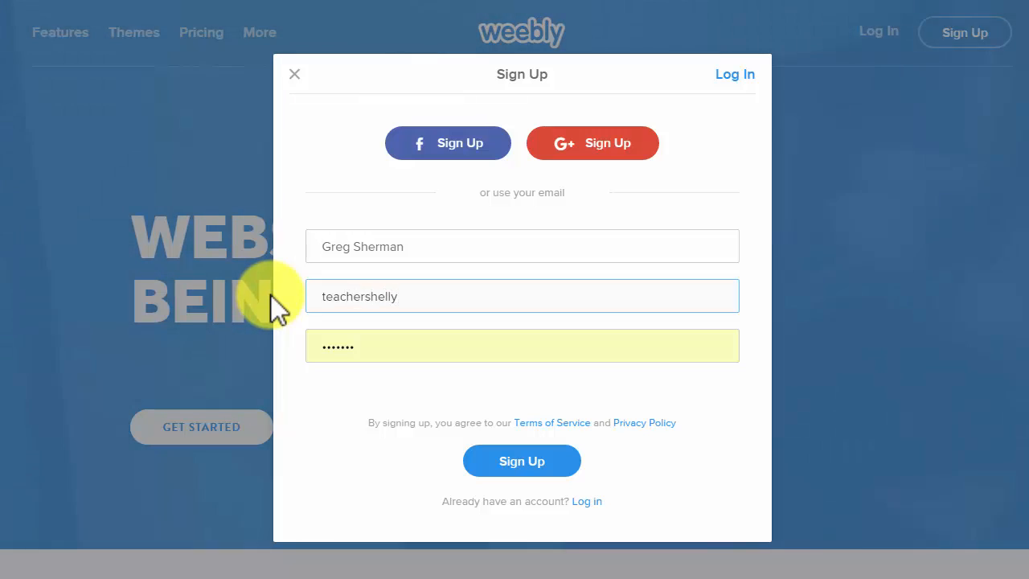
Enter the e-mail address and a new password, then submit the Weebly sign-up form.
text(@gmail.com)
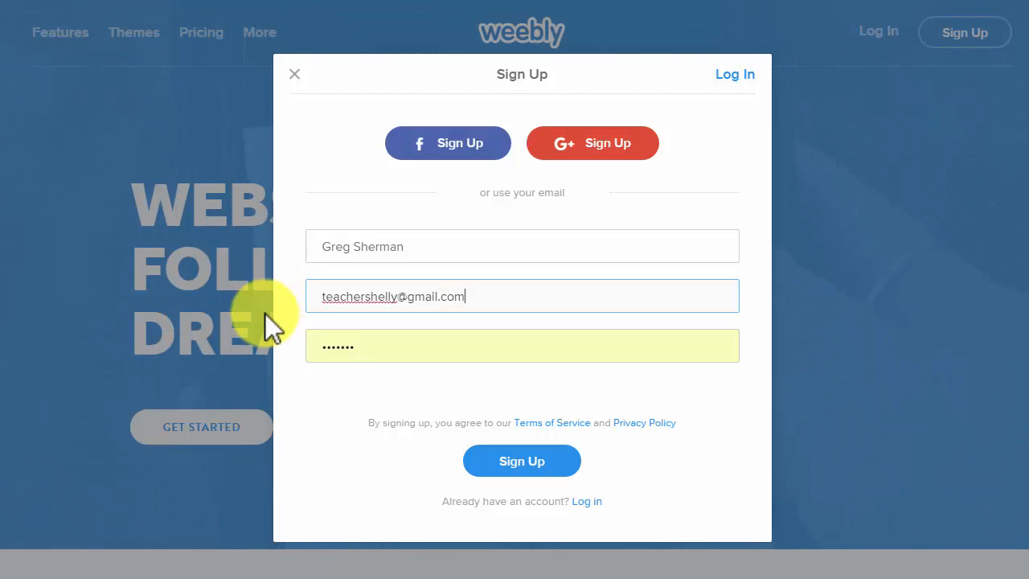
click(361, 345)
drag(375, 345, 297, 345)
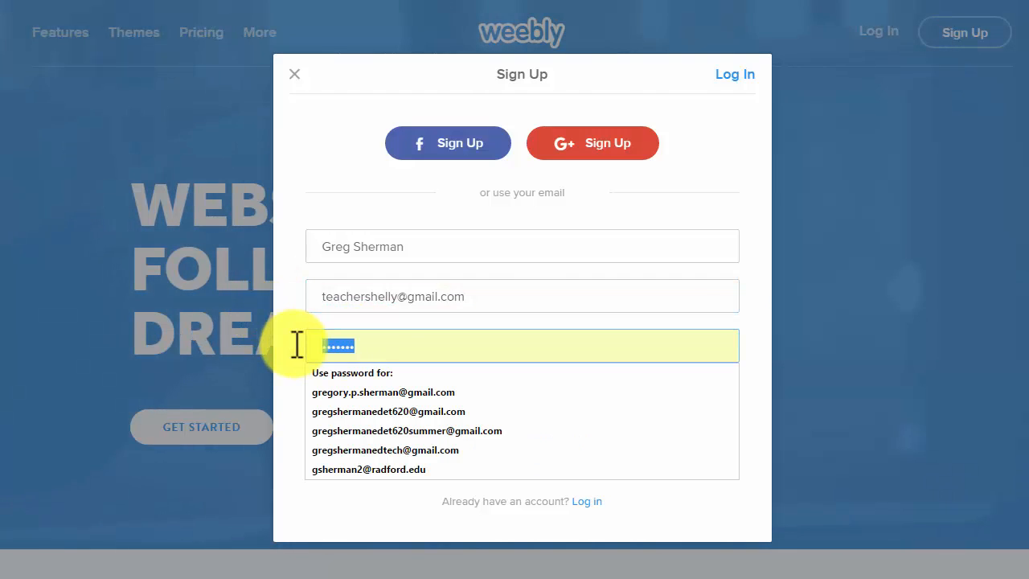
text(•••••••)
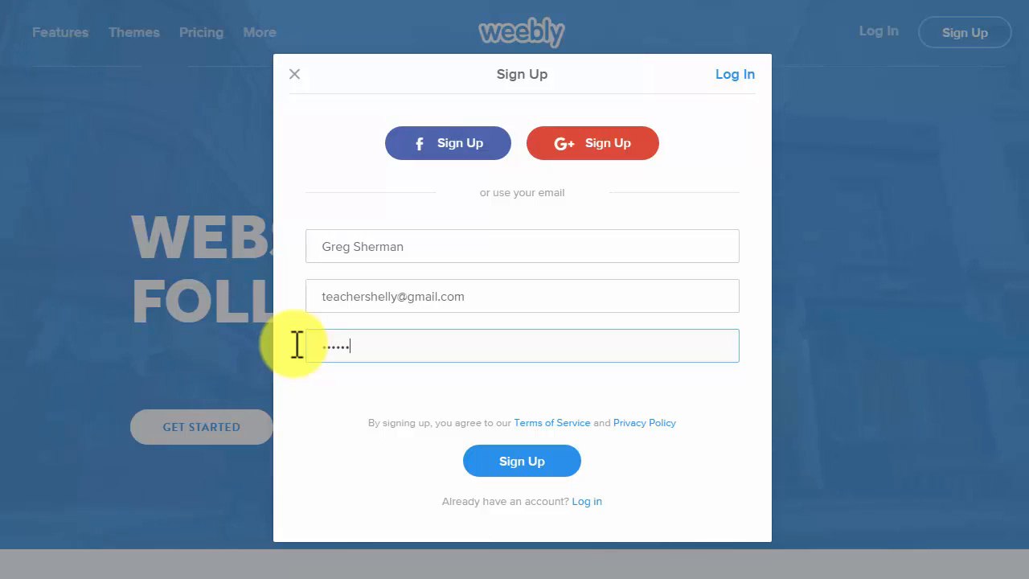
click(503, 459)
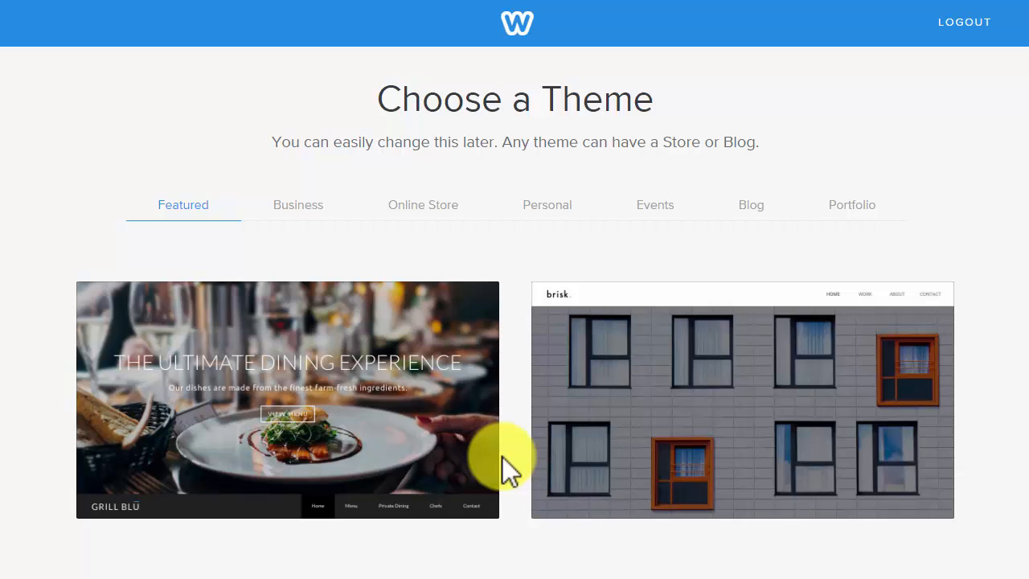
Choose the Brisk - Portfolio theme for the new site.
mouse_move(662, 433)
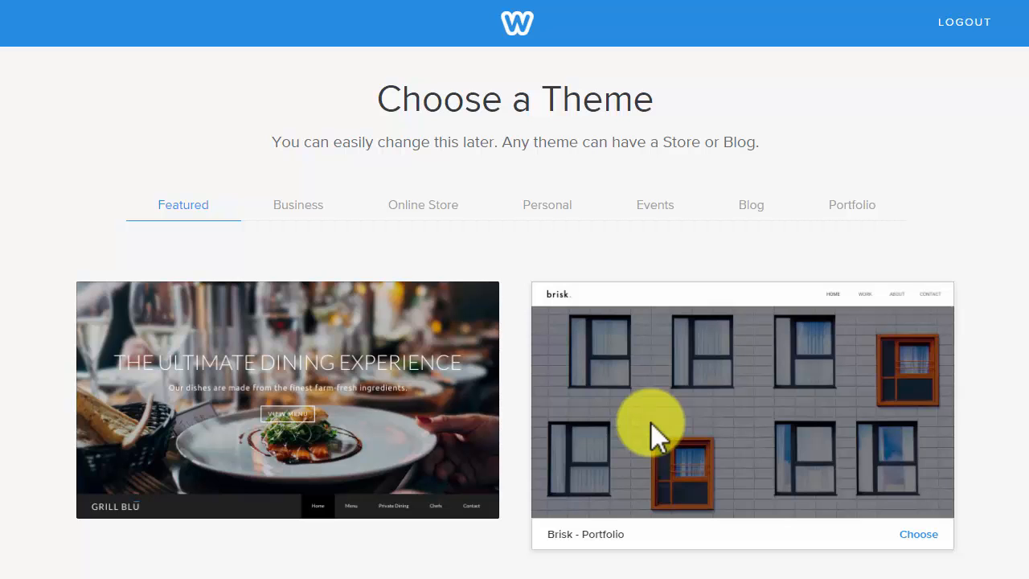
scroll(768, 246, down, 2)
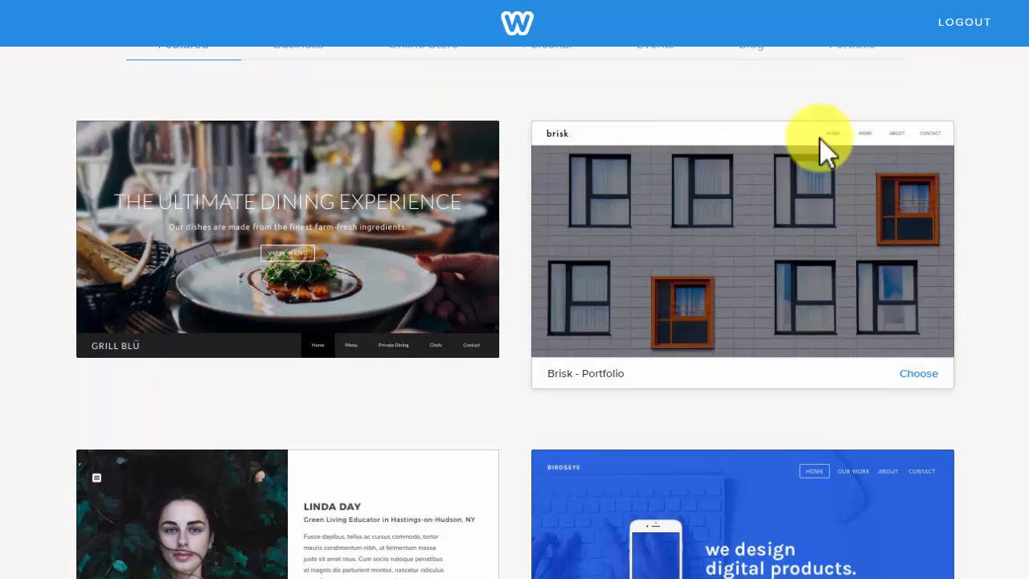
scroll(506, 246, up, 2)
mouse_move(680, 371)
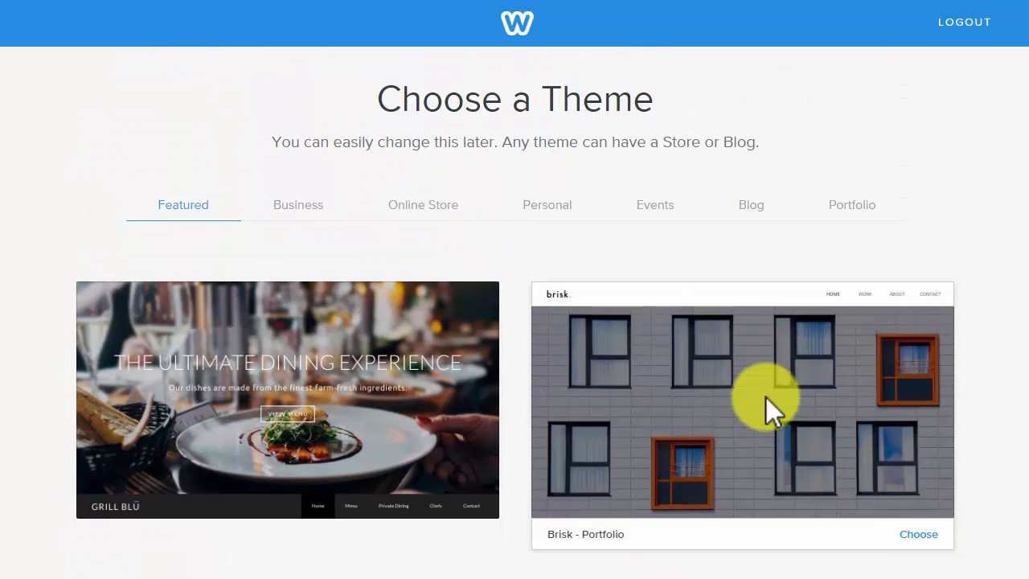
click(916, 536)
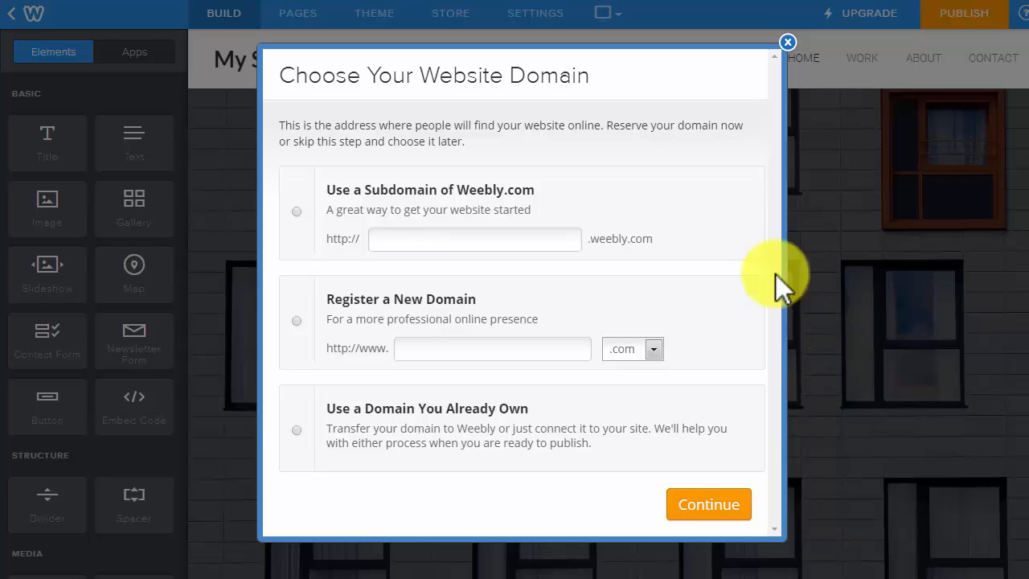
Claim the free weebly.com subdomain 'edet620sherman2' and continue once it shows Available.
click(300, 225)
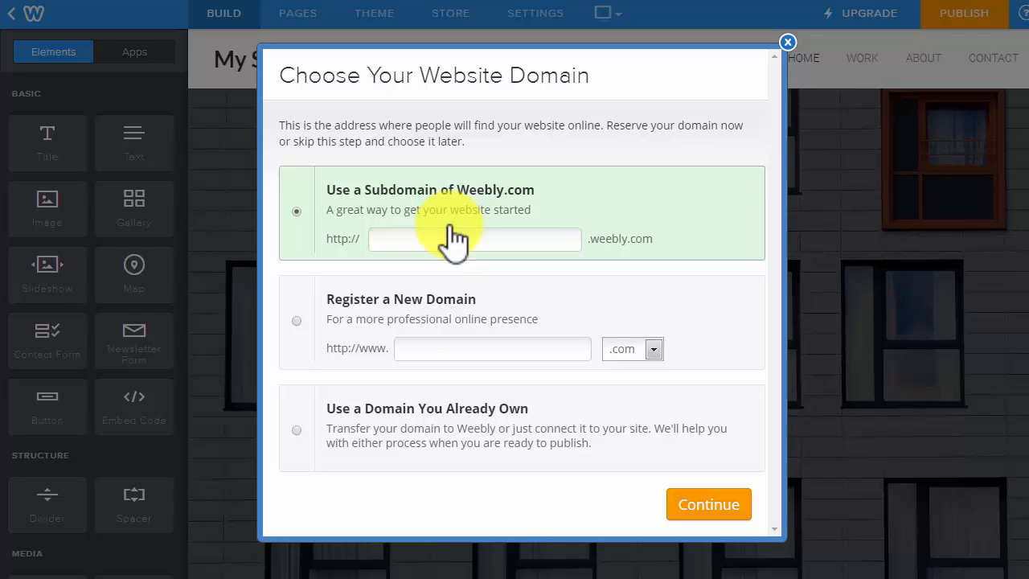
click(456, 239)
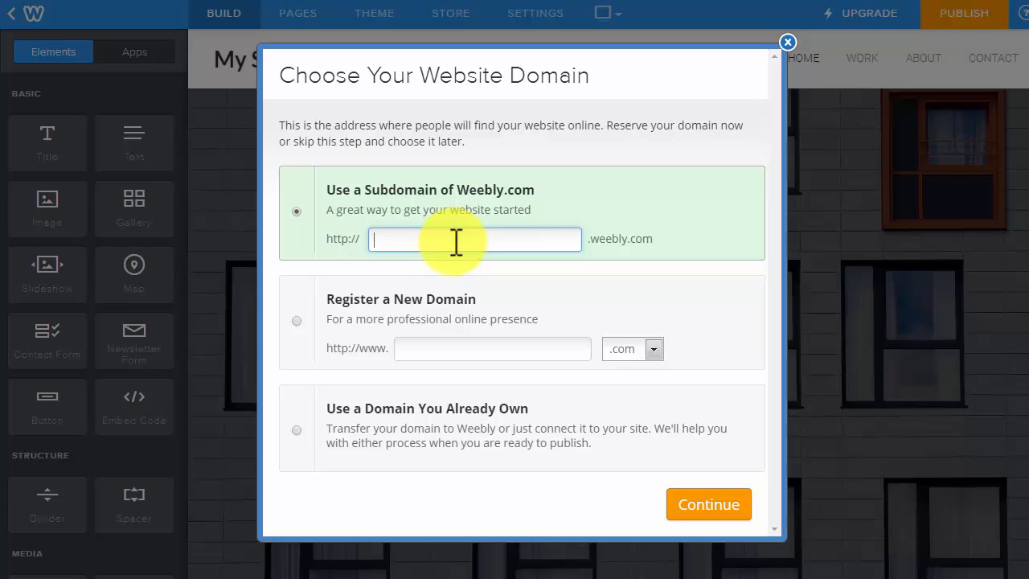
text(edet6)
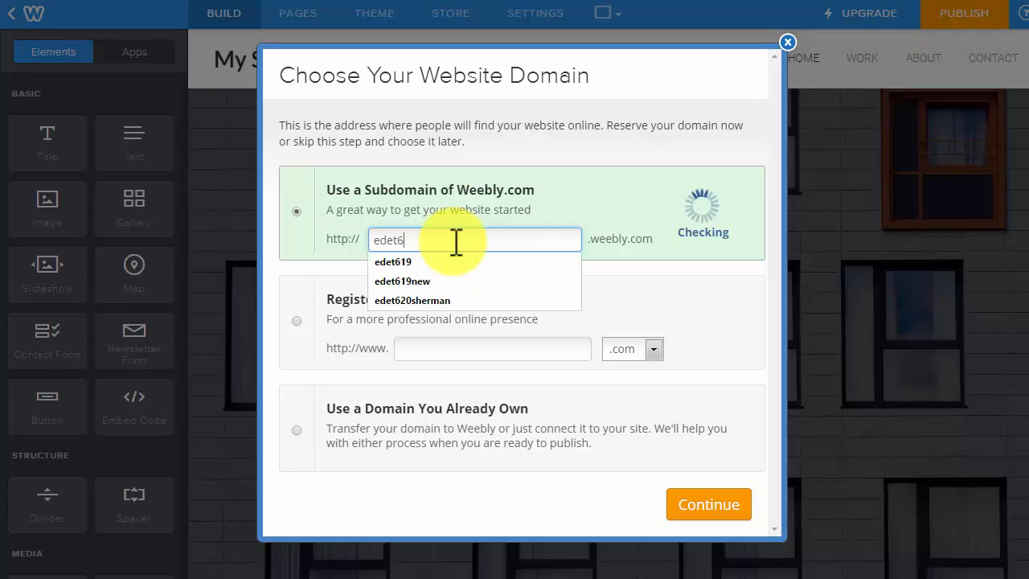
text(20sherman)
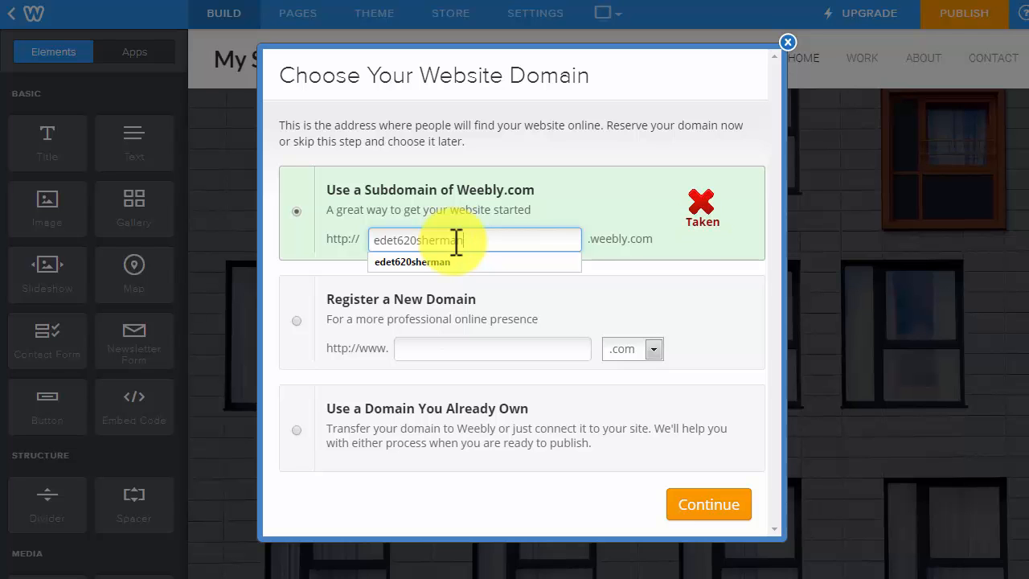
text(2)
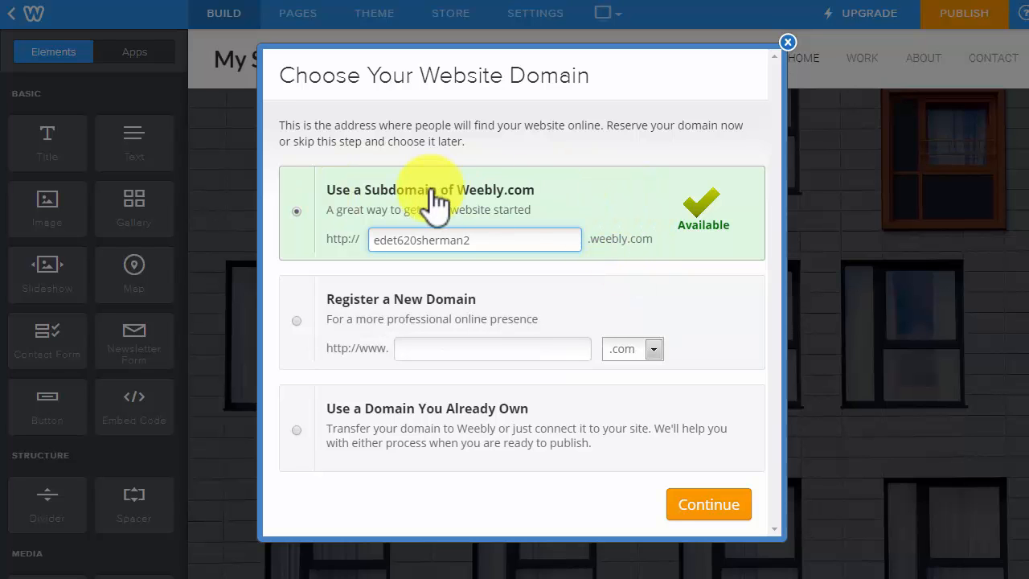
click(720, 514)
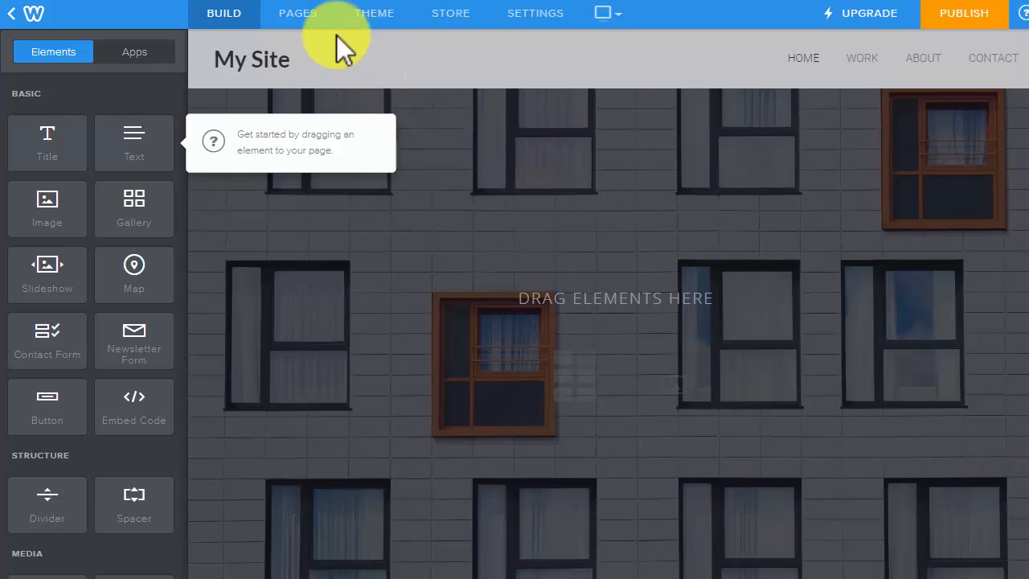
Delete the Work, About and Contact pages, confirming each deletion.
click(301, 24)
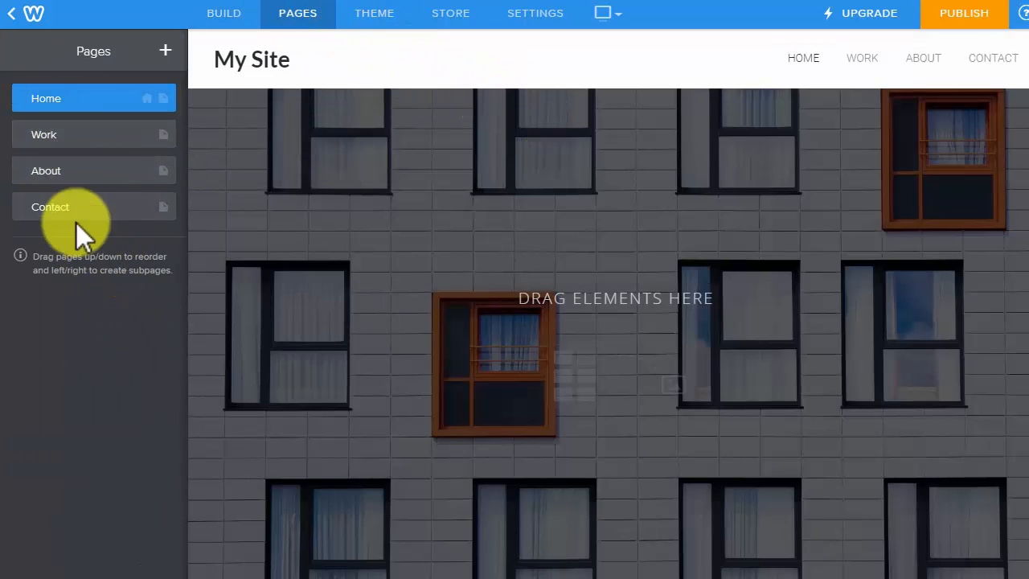
click(46, 138)
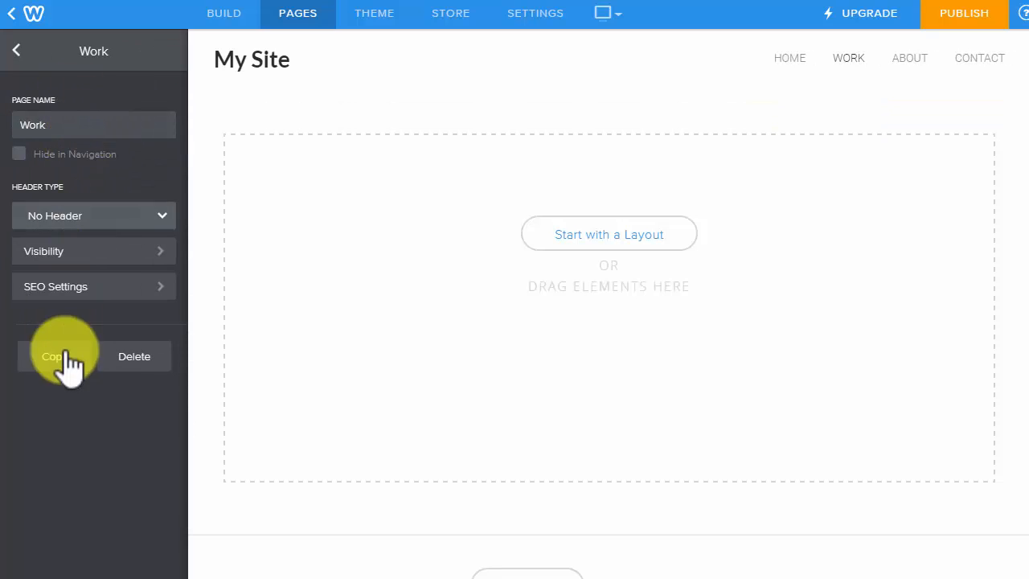
click(149, 363)
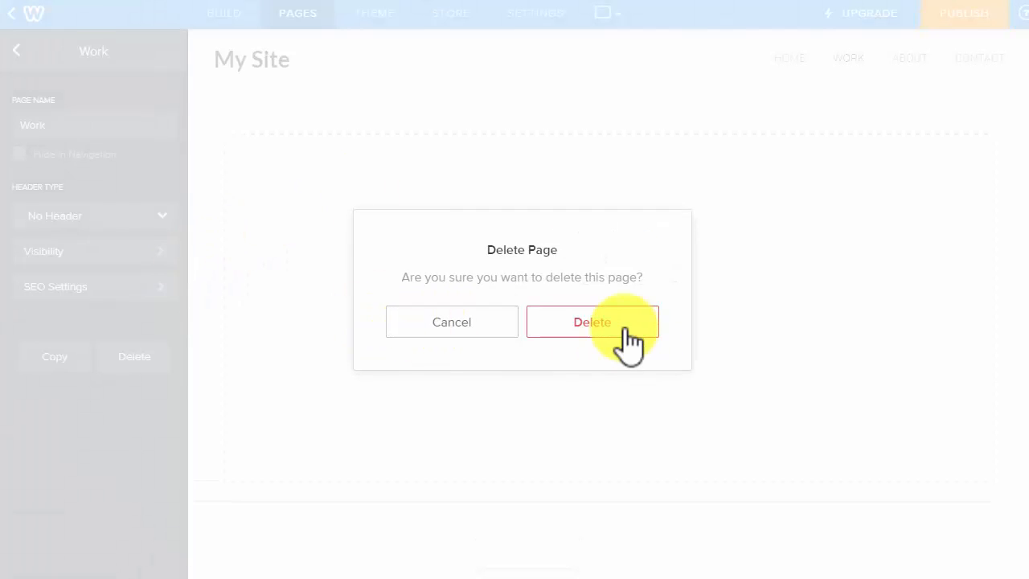
click(617, 326)
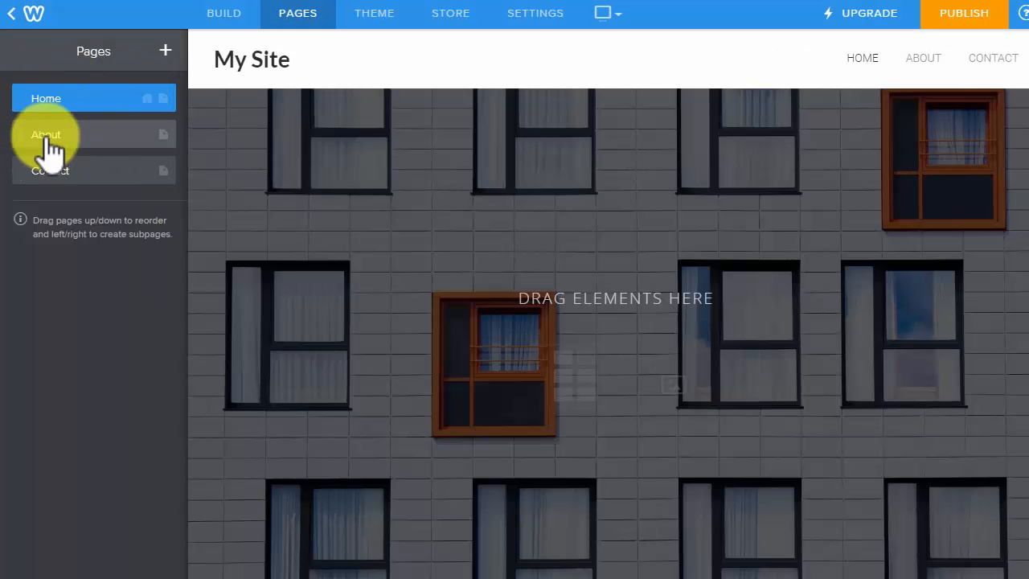
click(45, 135)
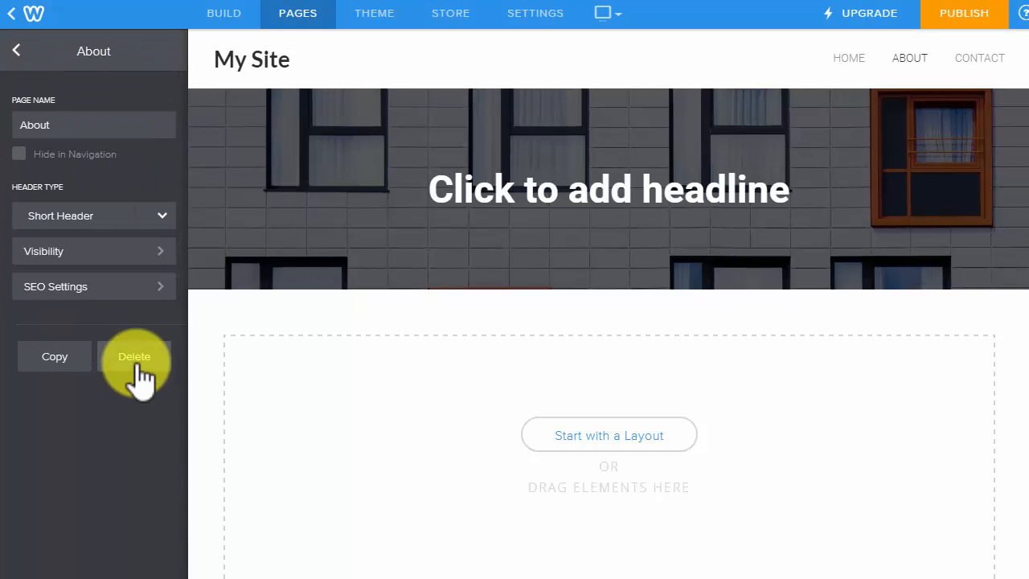
click(138, 356)
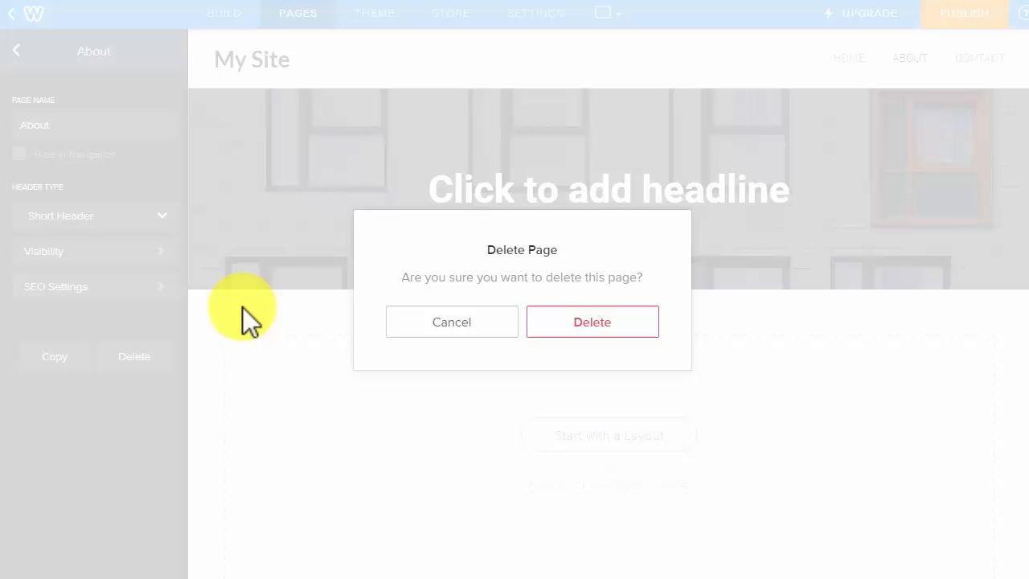
click(538, 330)
click(81, 137)
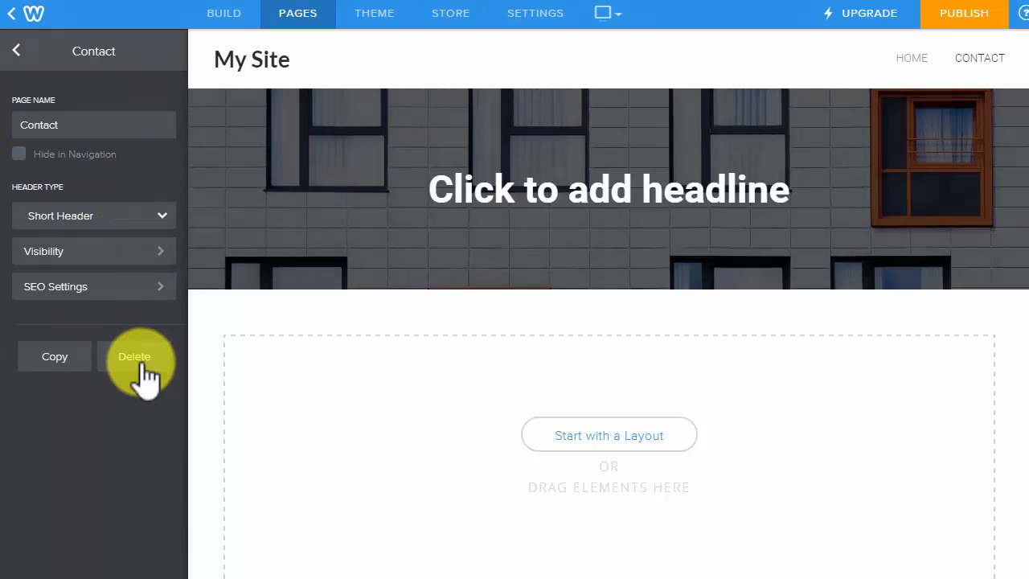
click(142, 358)
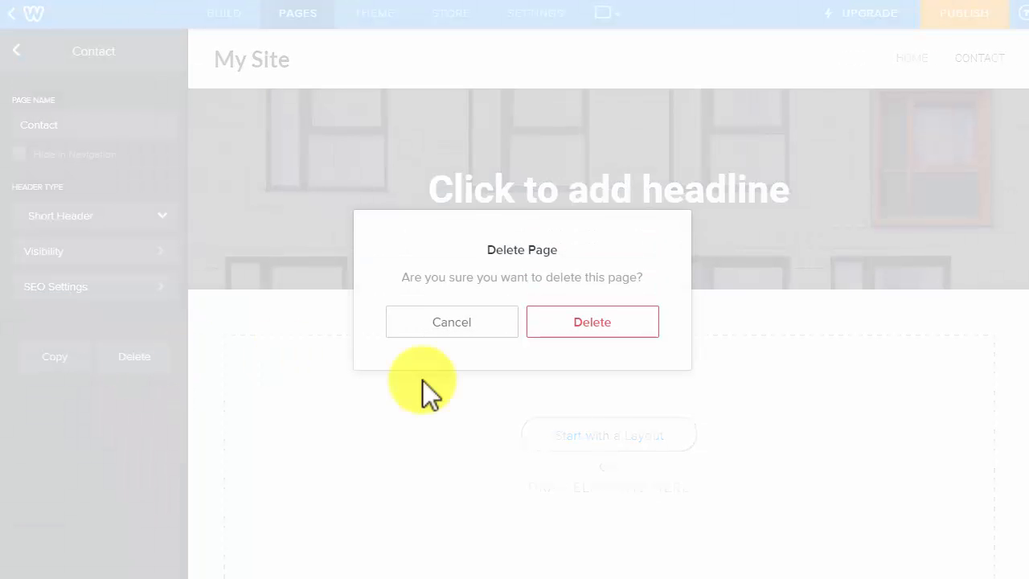
click(587, 338)
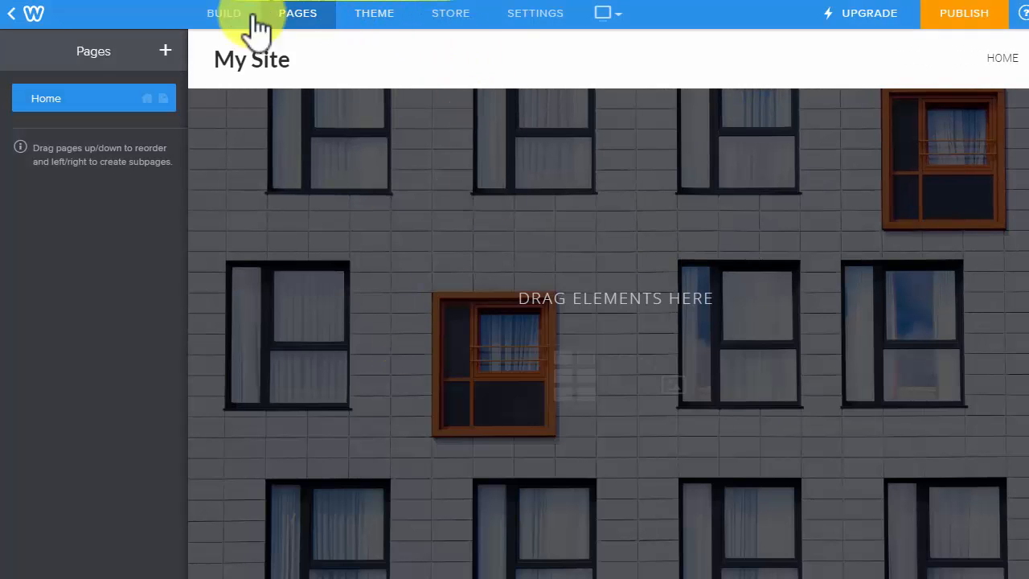
Replace the My Site title with the owner's name plus 'Teaching Resources', correcting the typo.
mouse_move(326, 38)
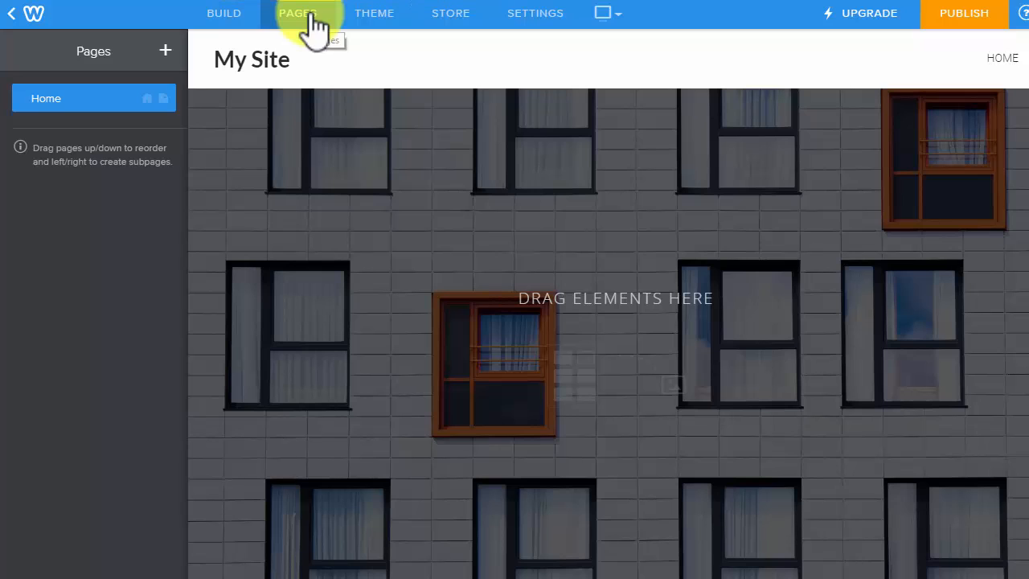
mouse_move(317, 56)
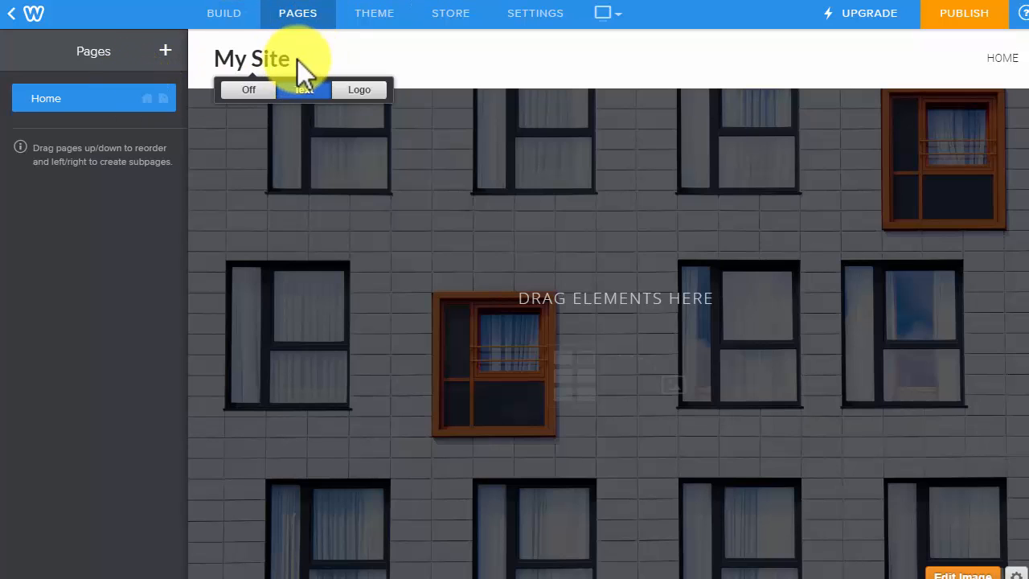
drag(291, 59, 219, 59)
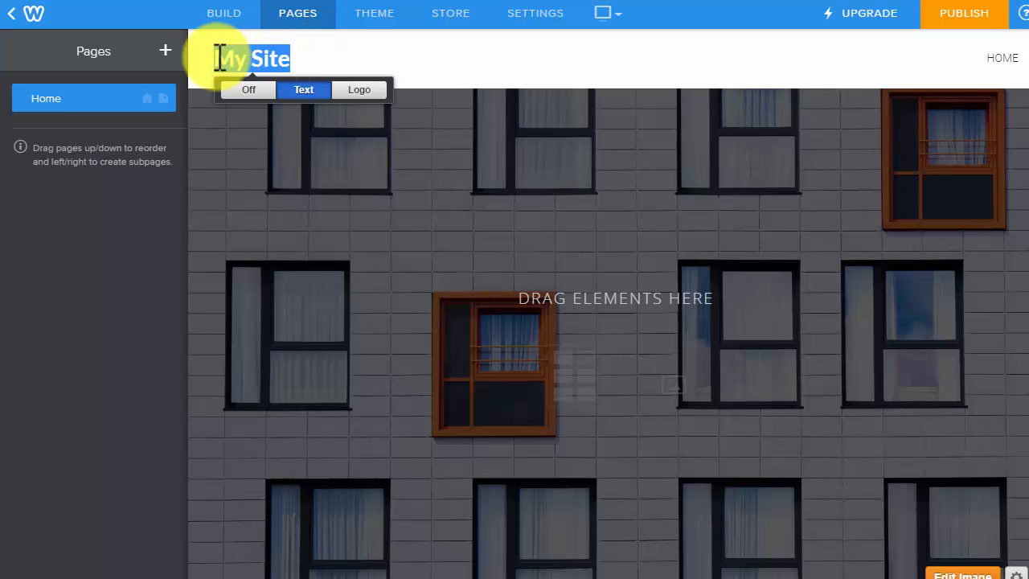
text(Greg Sherman's)
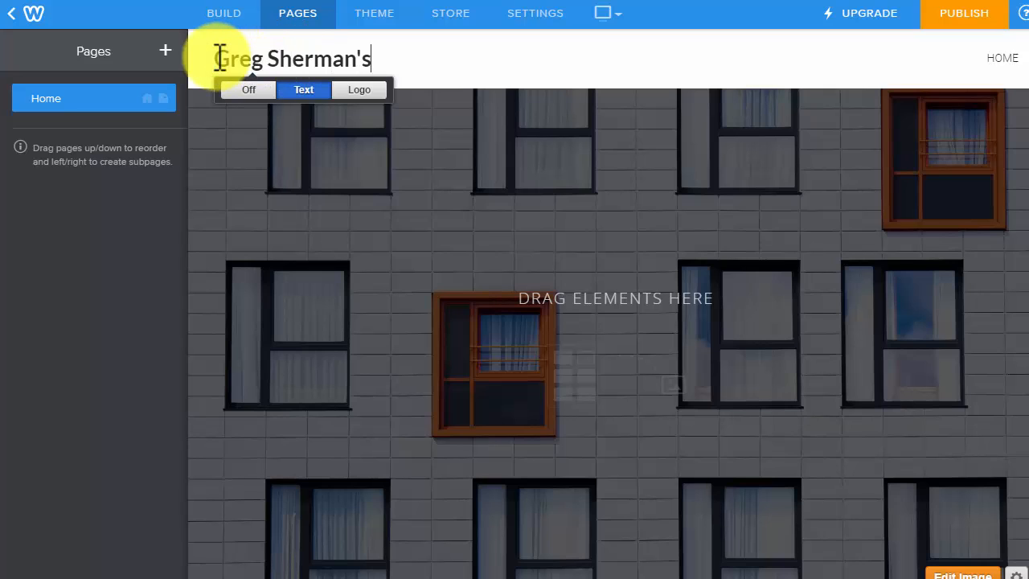
text( Teach)
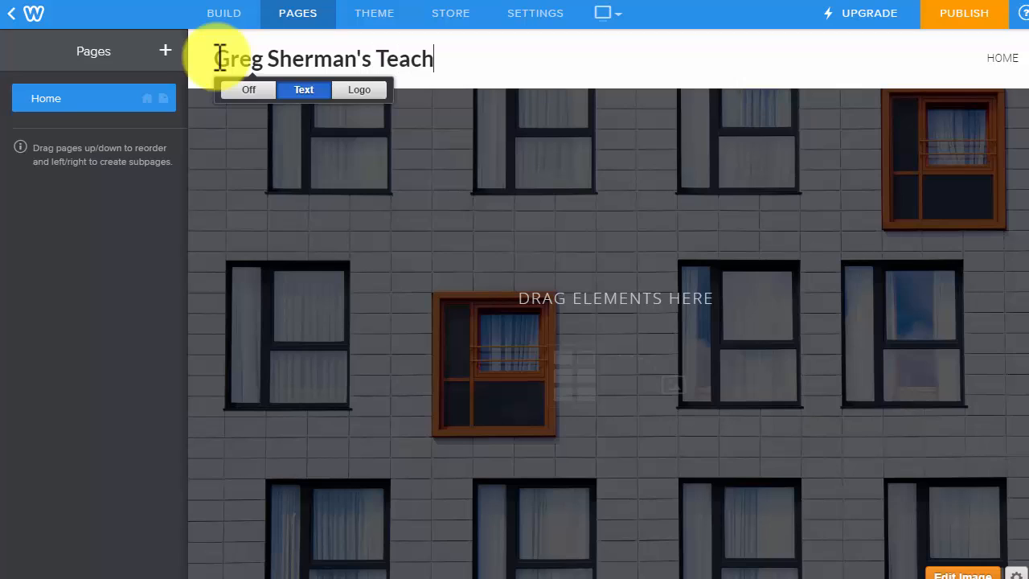
text(ing Resouyrces)
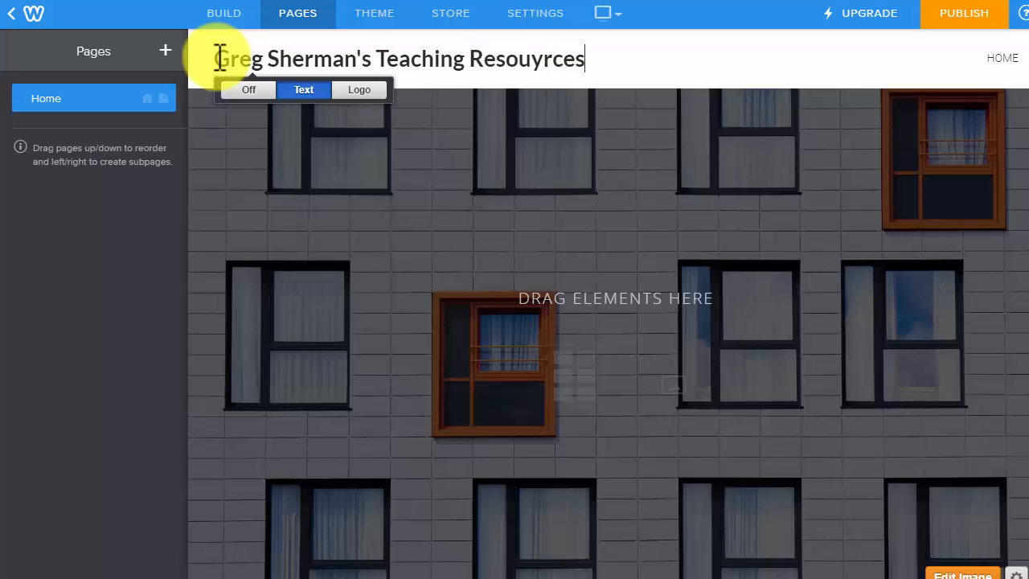
key(BackSpace)
key(BackSpace)
key(BackSpace)
key(BackSpace)
key(BackSpace)
text(rces)
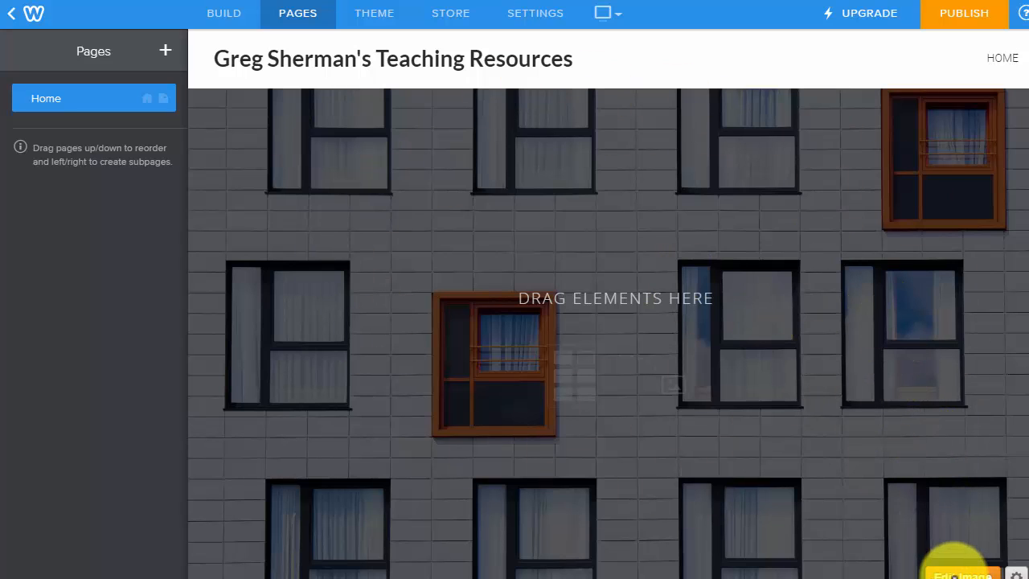
Upload greg_cartoon_bw.jpg as the header background and save it to all pages.
click(959, 574)
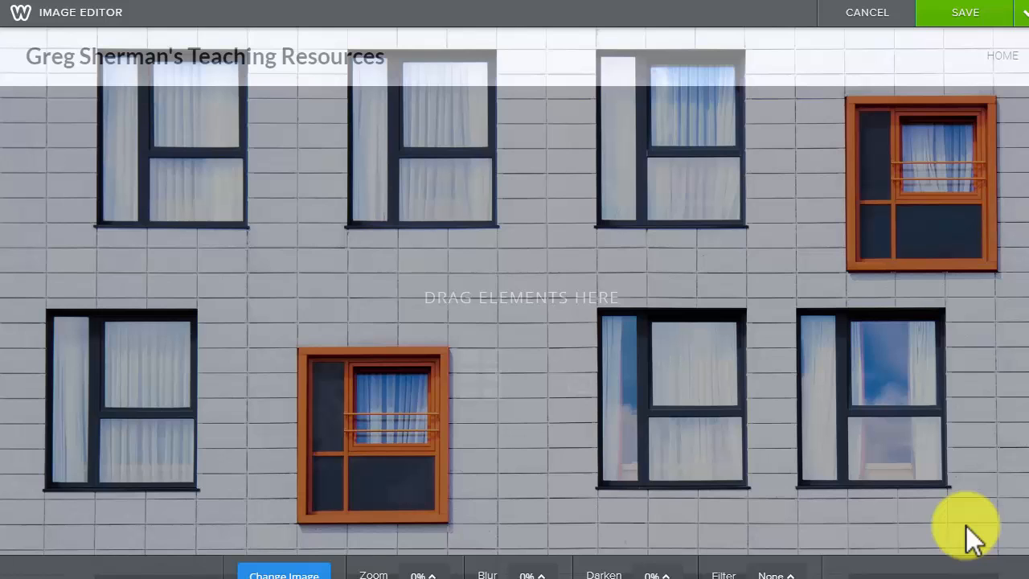
click(256, 574)
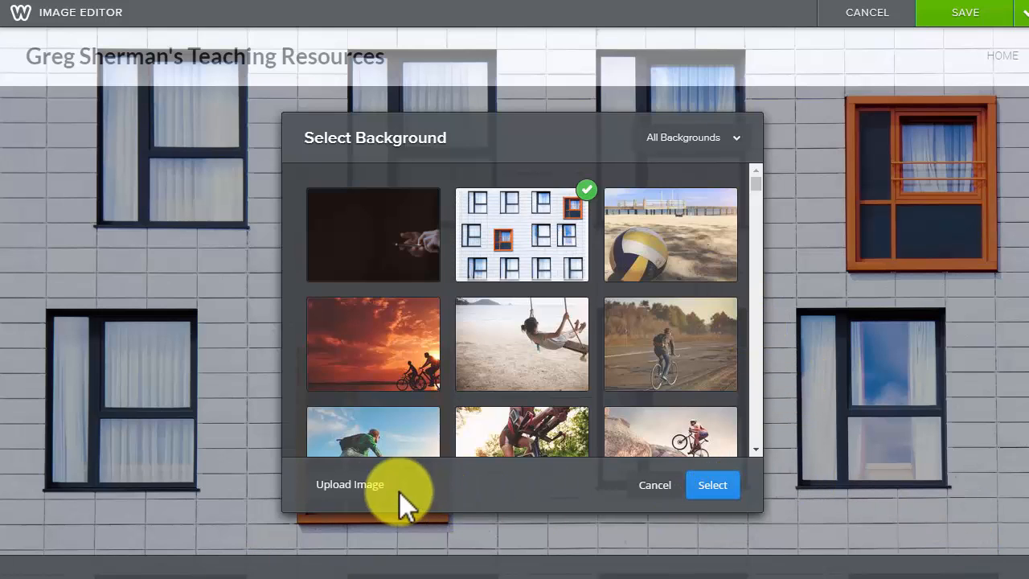
click(351, 485)
click(521, 326)
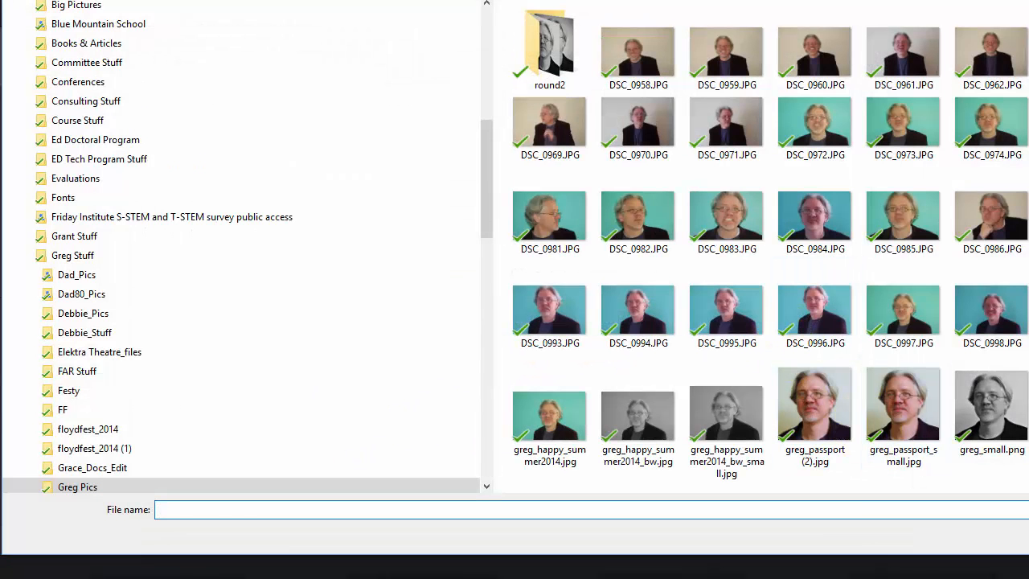
click(1028, 310)
click(1028, 537)
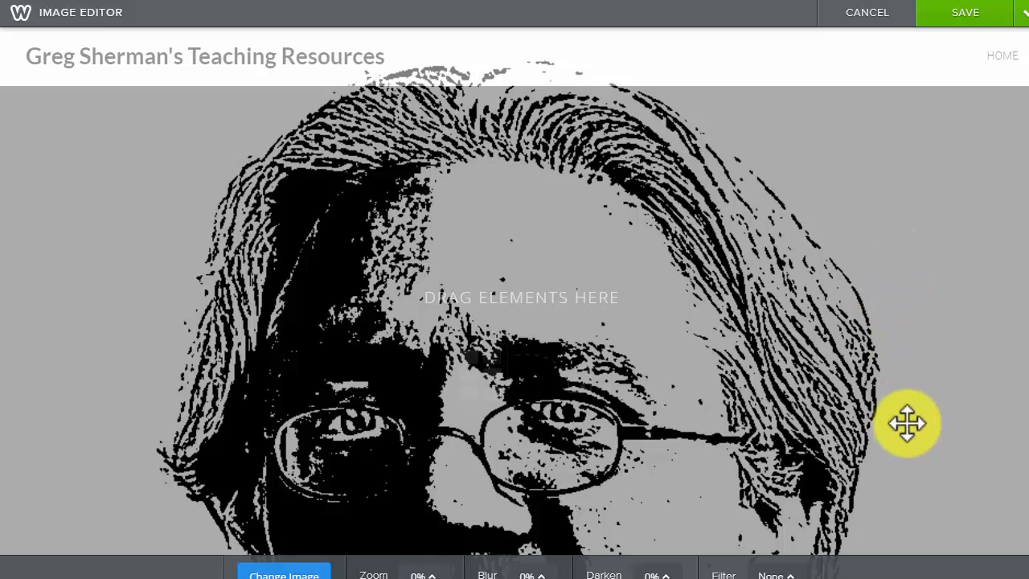
click(967, 31)
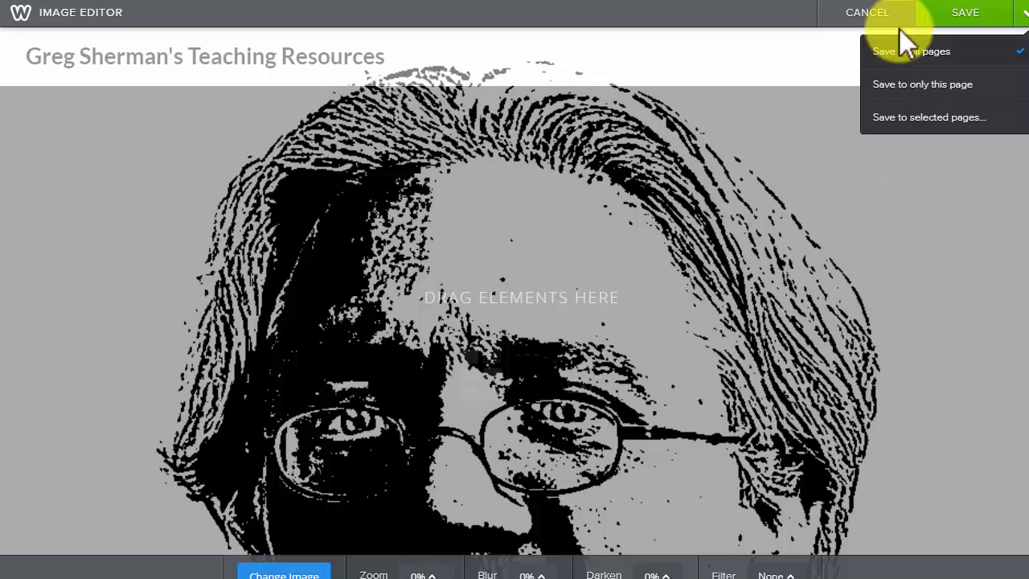
click(977, 10)
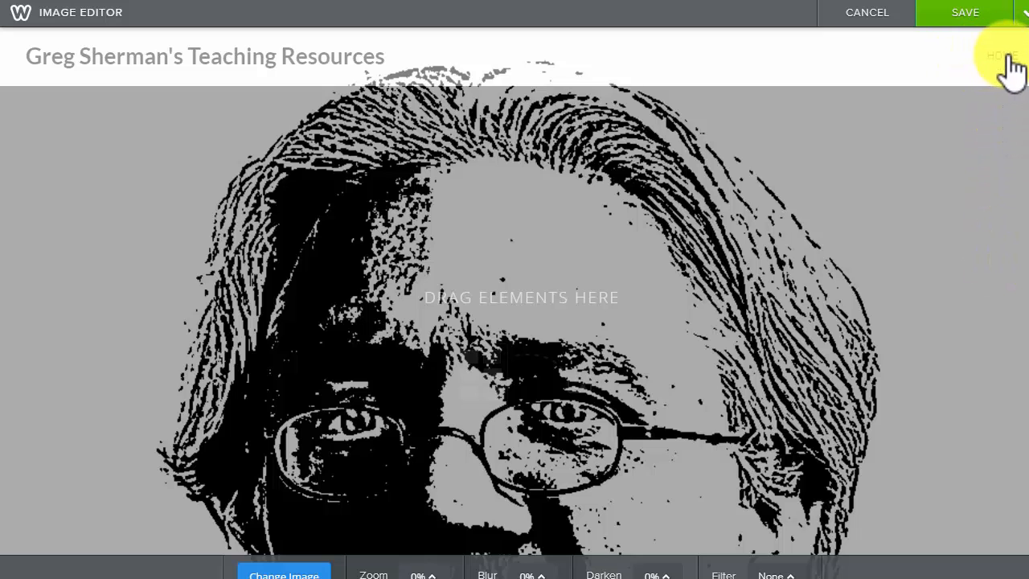
click(867, 13)
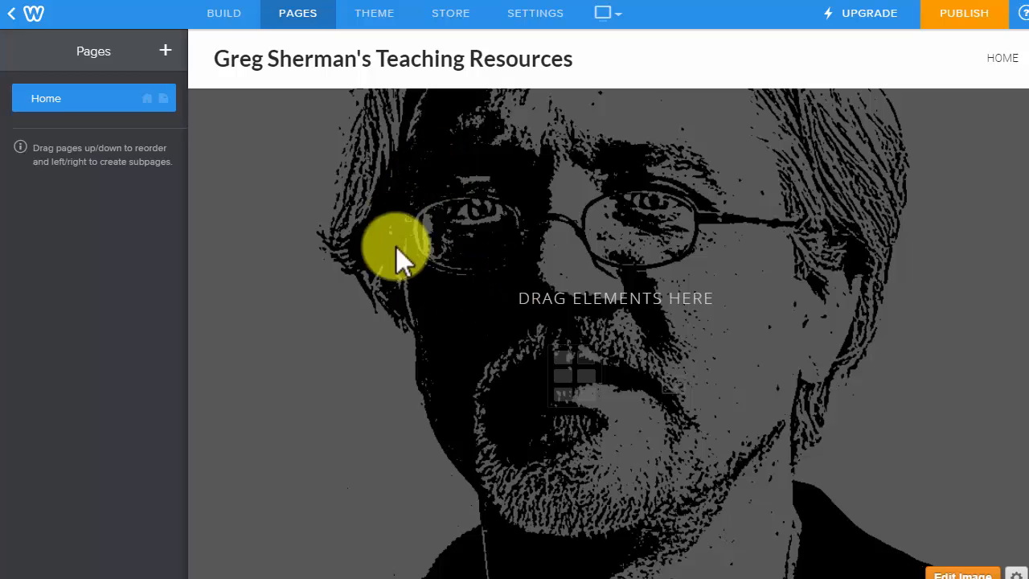
Add a standard page named About Me with its Header Type set to No Header.
click(222, 13)
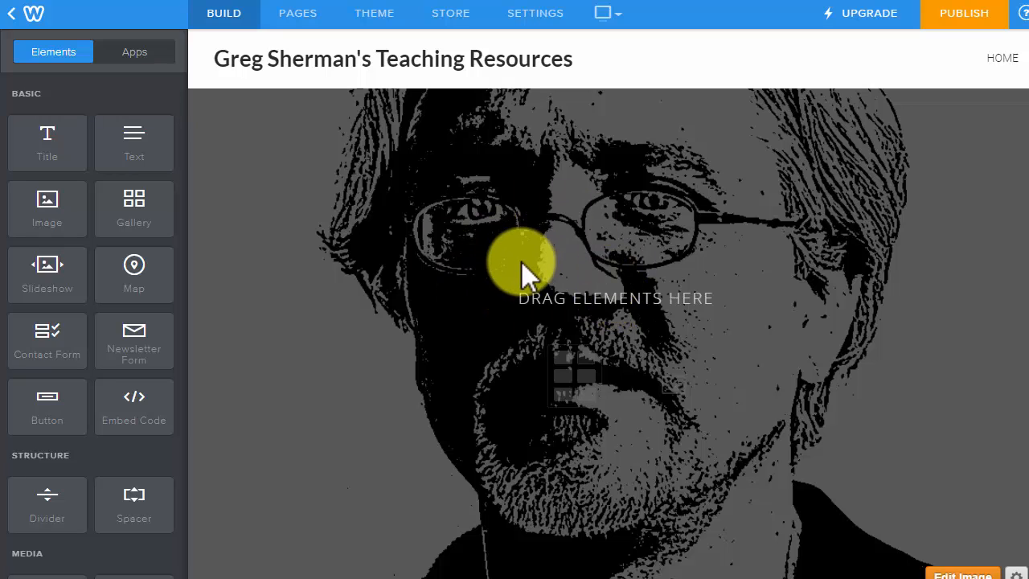
click(291, 16)
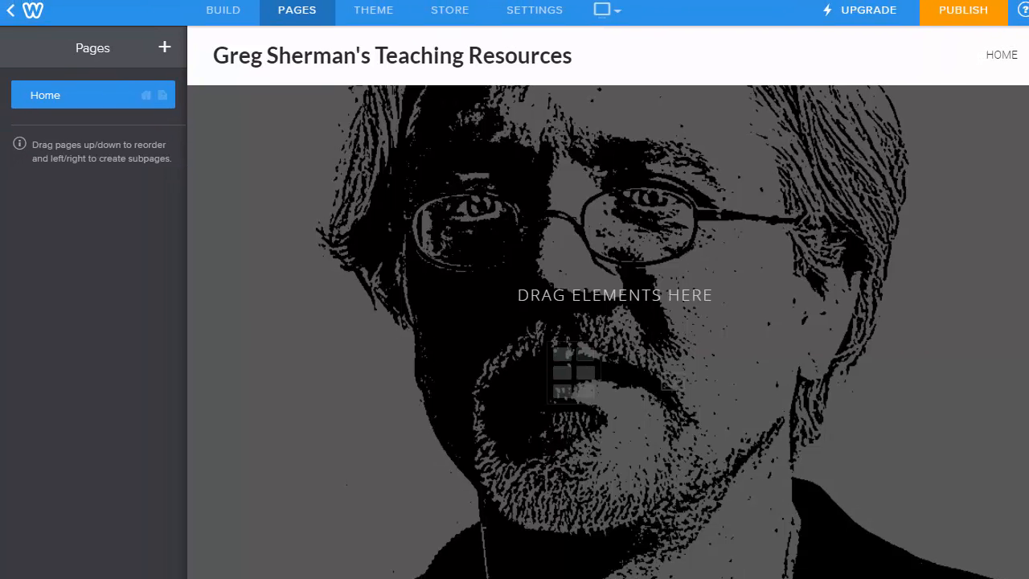
click(165, 48)
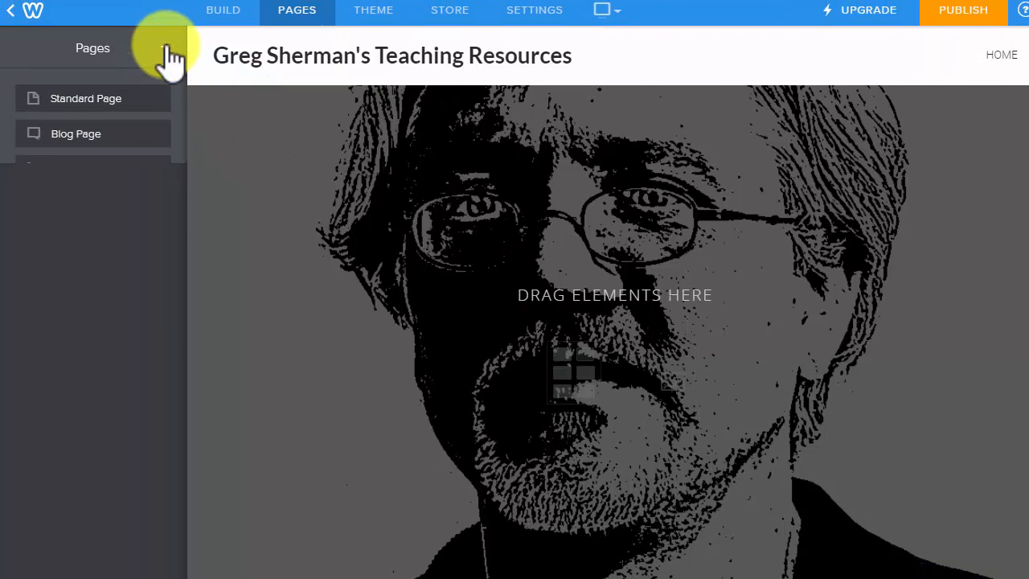
click(120, 98)
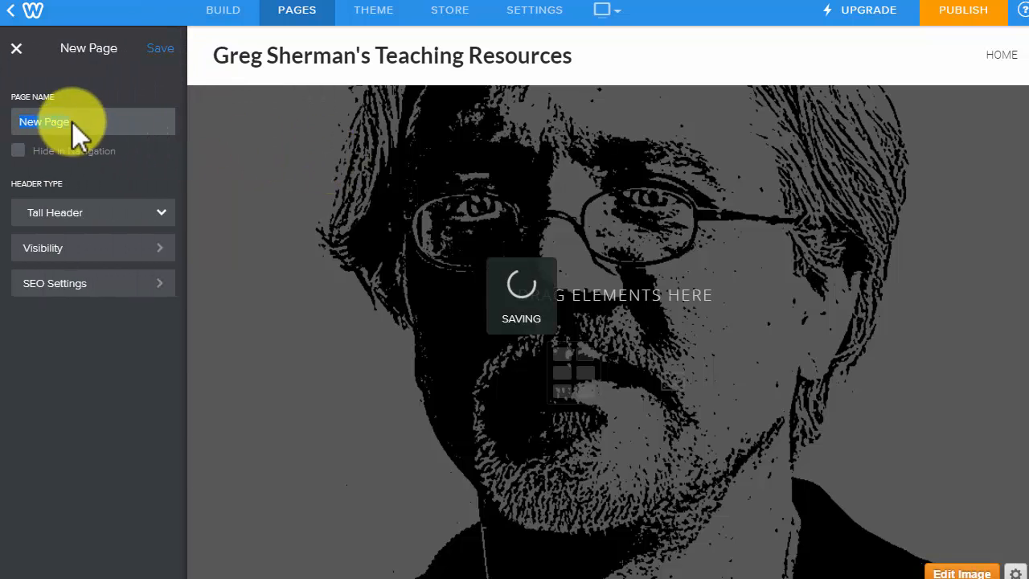
text(About Me)
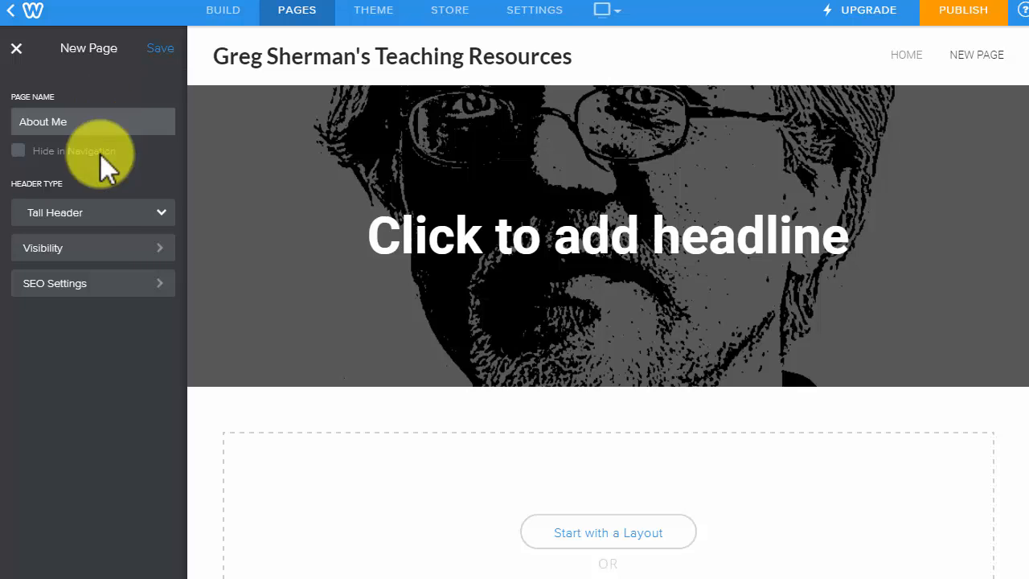
click(80, 217)
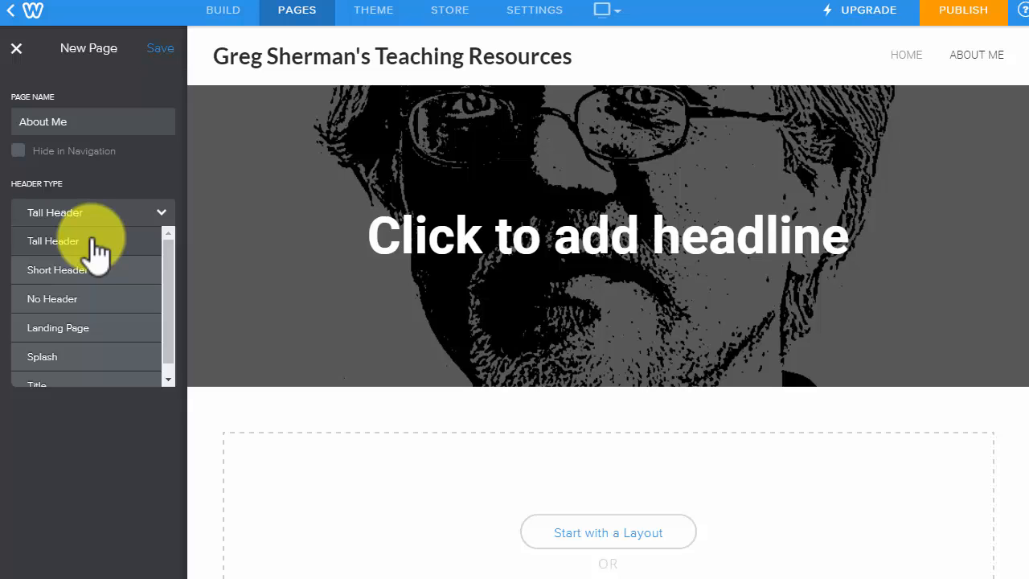
click(67, 300)
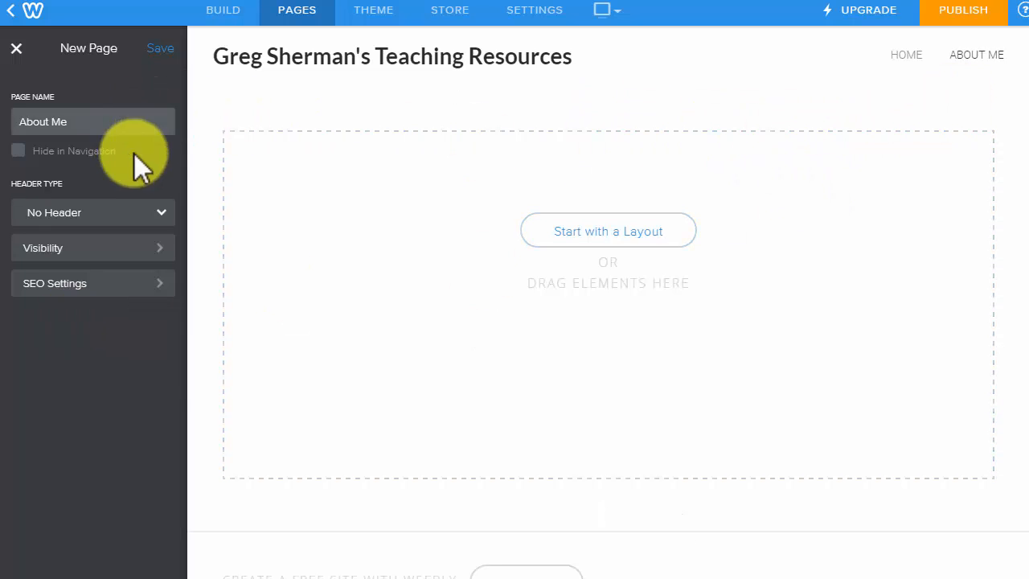
click(165, 48)
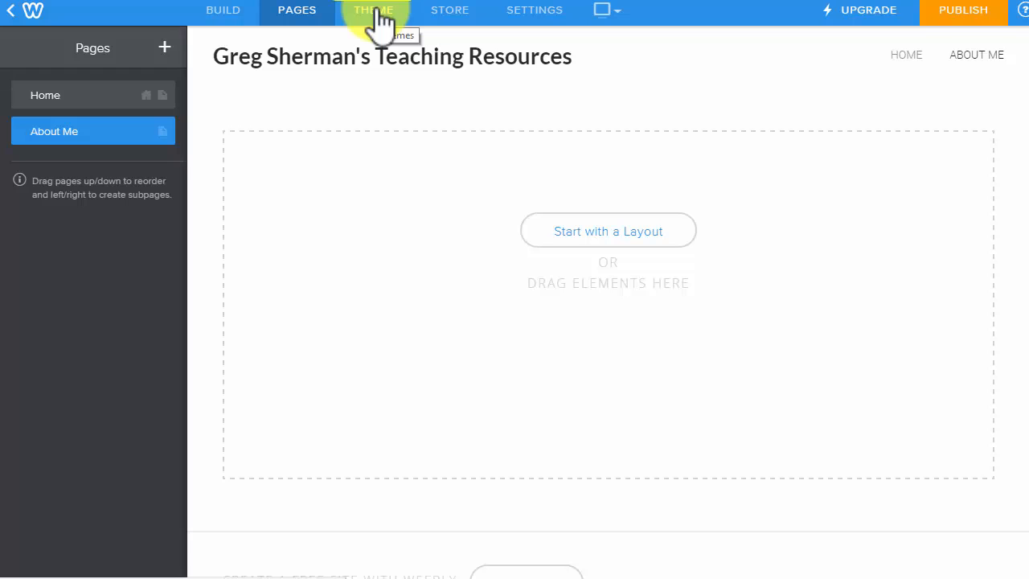
Drag a Title element onto About Me and type the heading 'About' followed by the author's name.
click(226, 13)
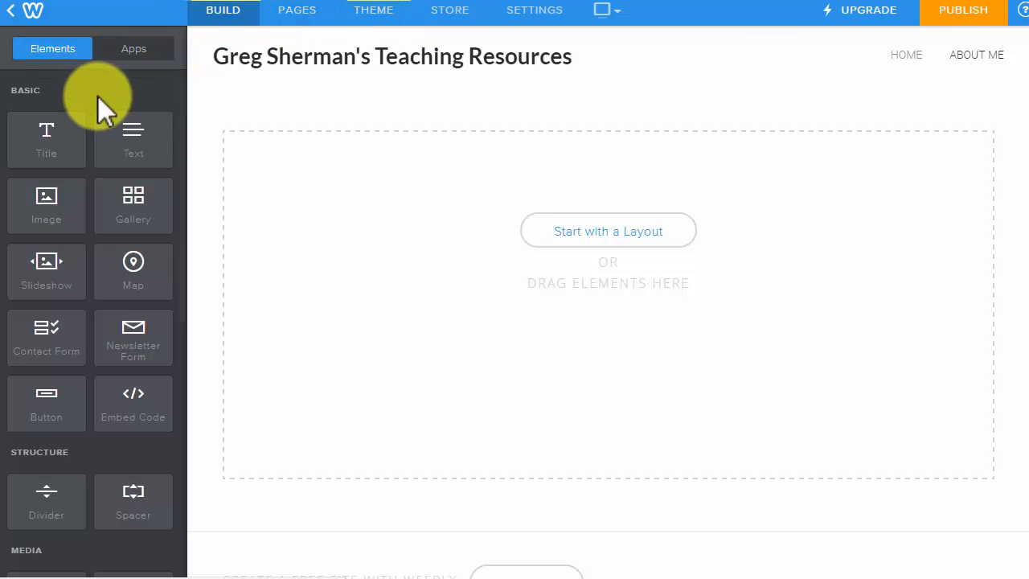
drag(48, 137, 367, 180)
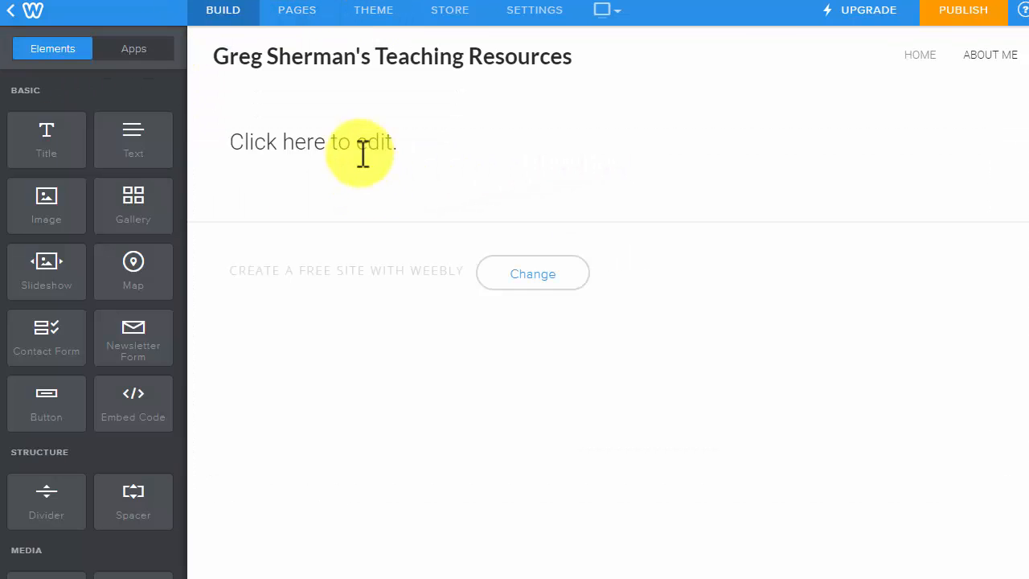
click(362, 143)
text(Ab)
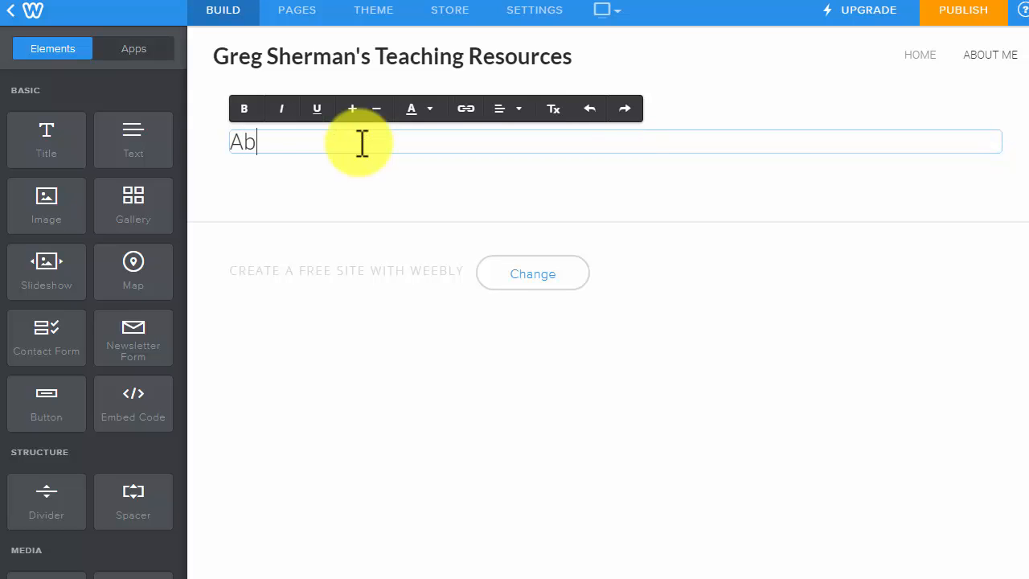
text(out Greg Sherman)
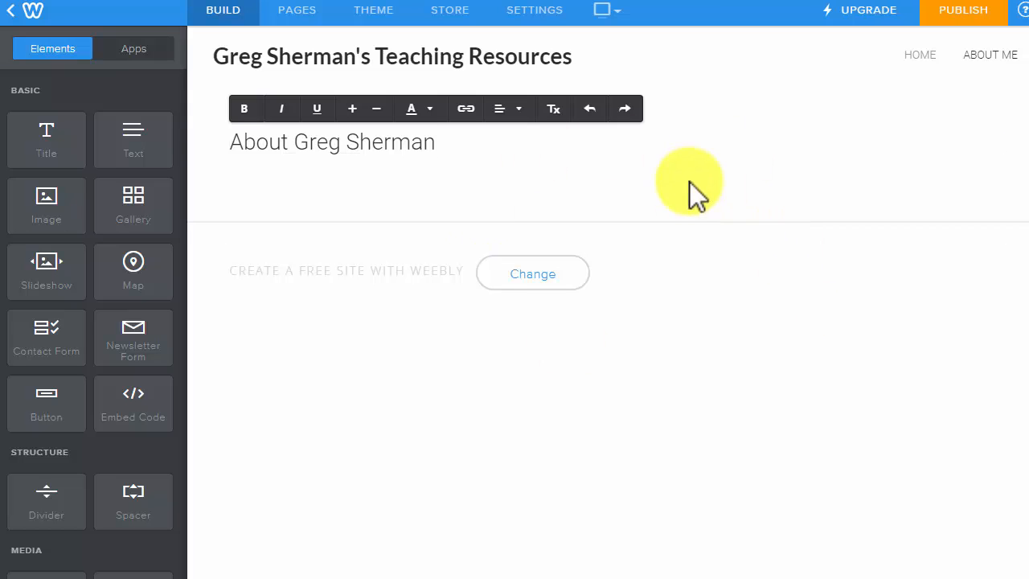
Add a nonclickable menu item named Community-Building to the navigation.
click(301, 14)
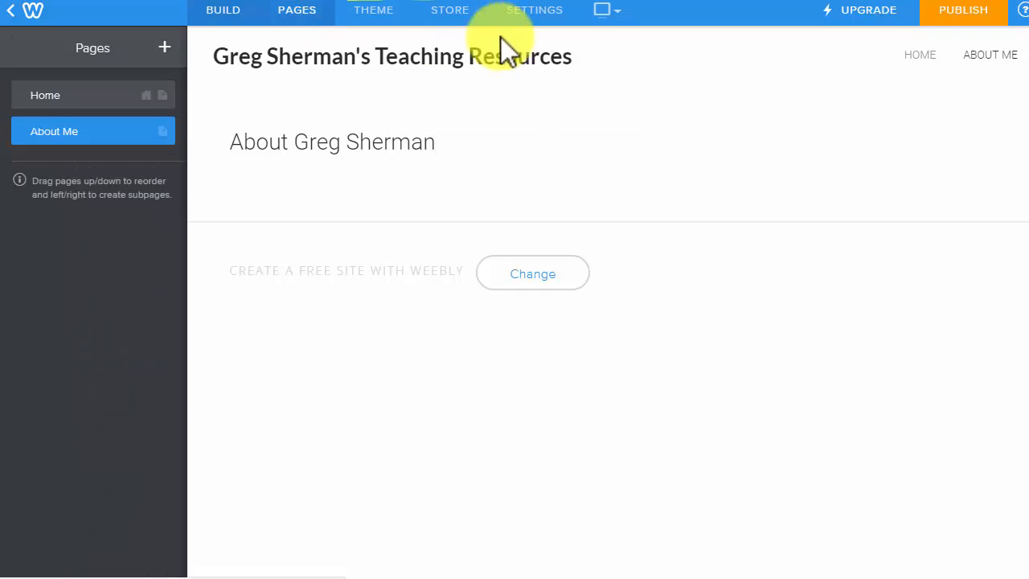
drag(48, 96, 81, 131)
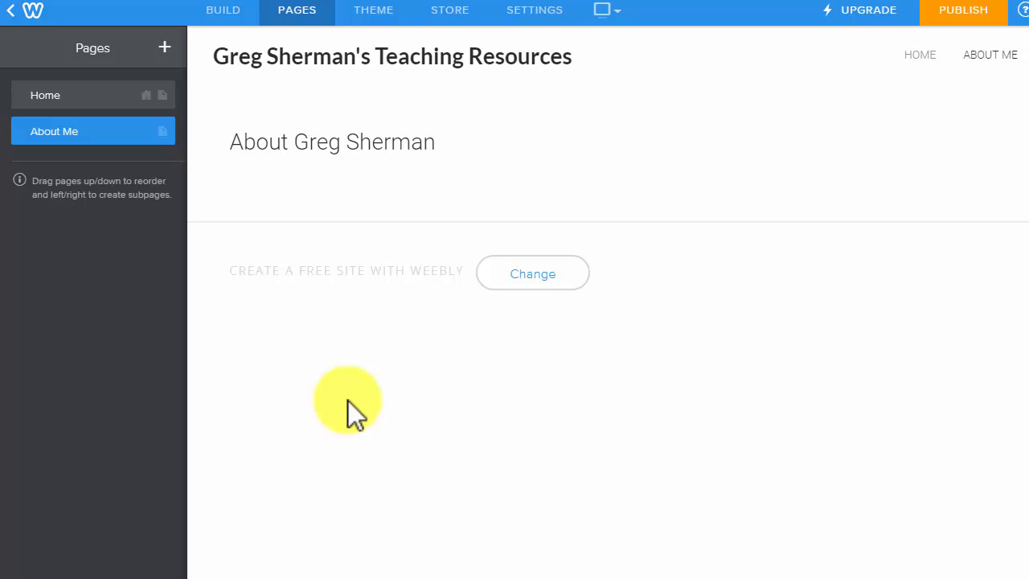
click(165, 50)
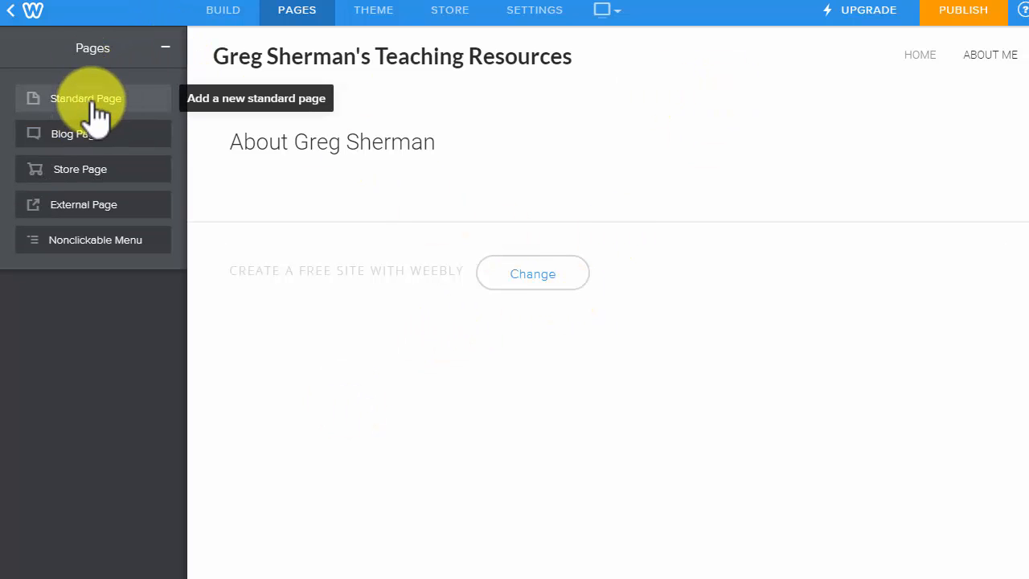
click(91, 241)
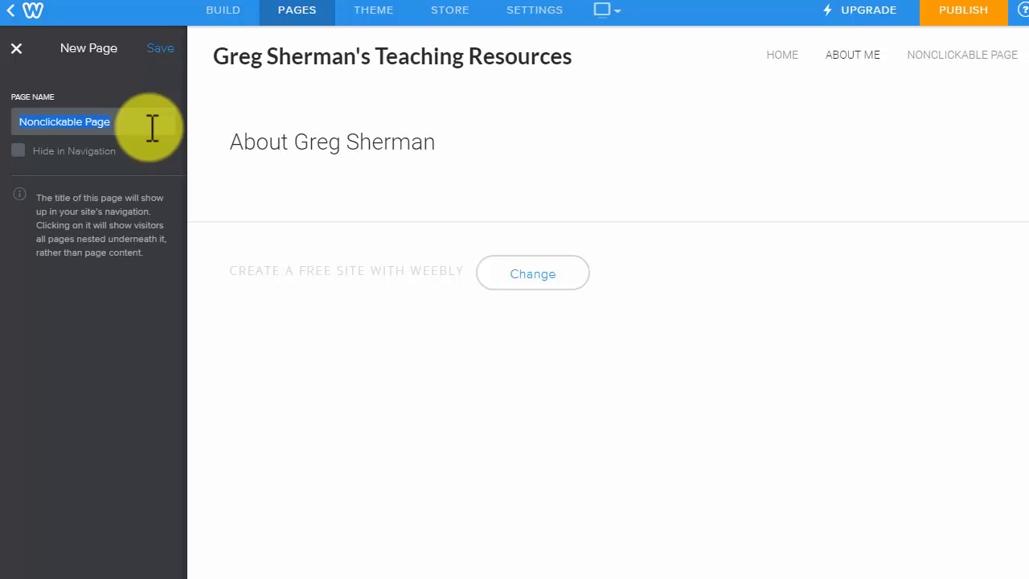
text(Communi)
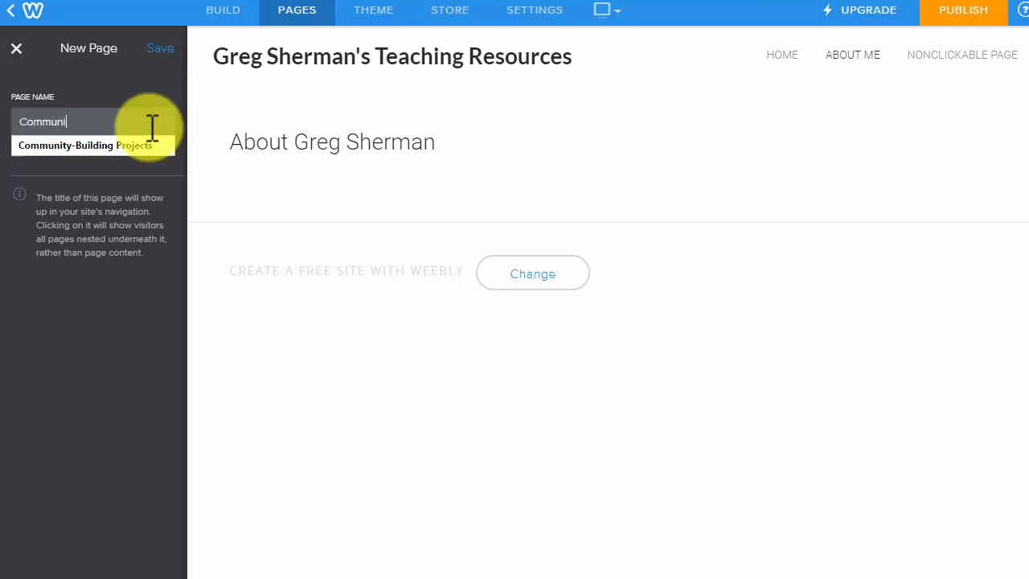
text(ty-Building)
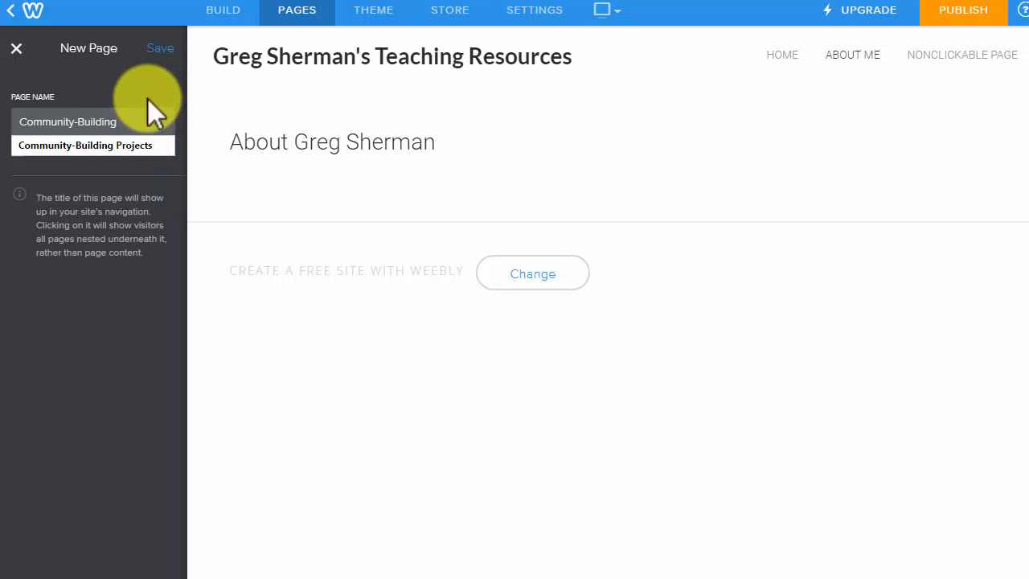
click(161, 50)
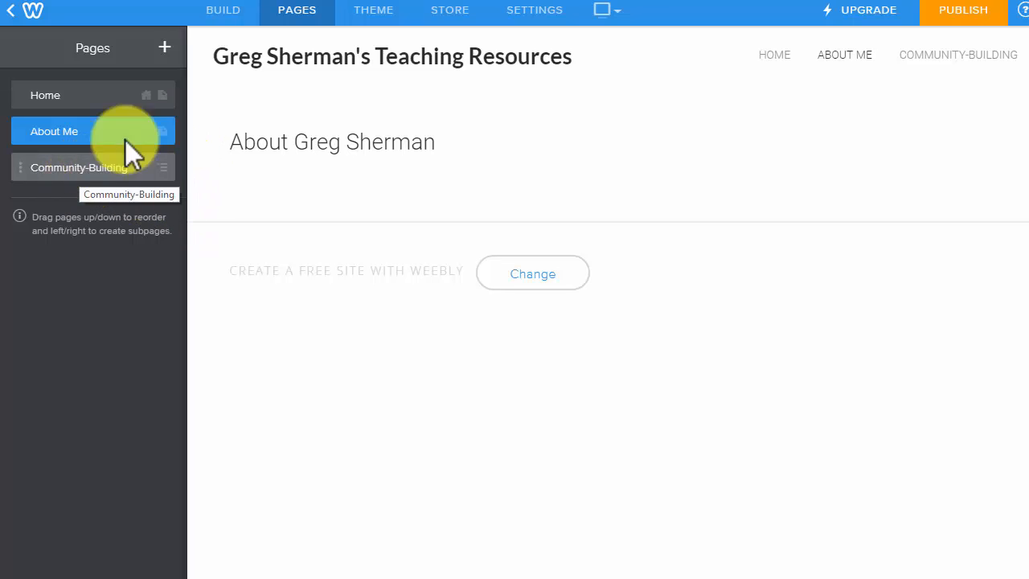
Add a nonclickable menu item named Instruction to the navigation.
click(164, 48)
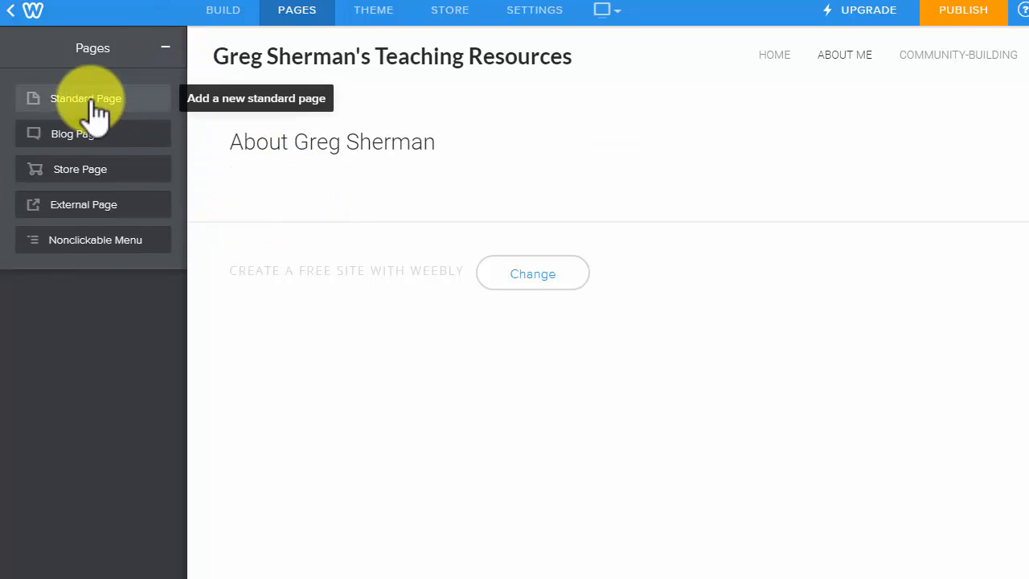
click(84, 241)
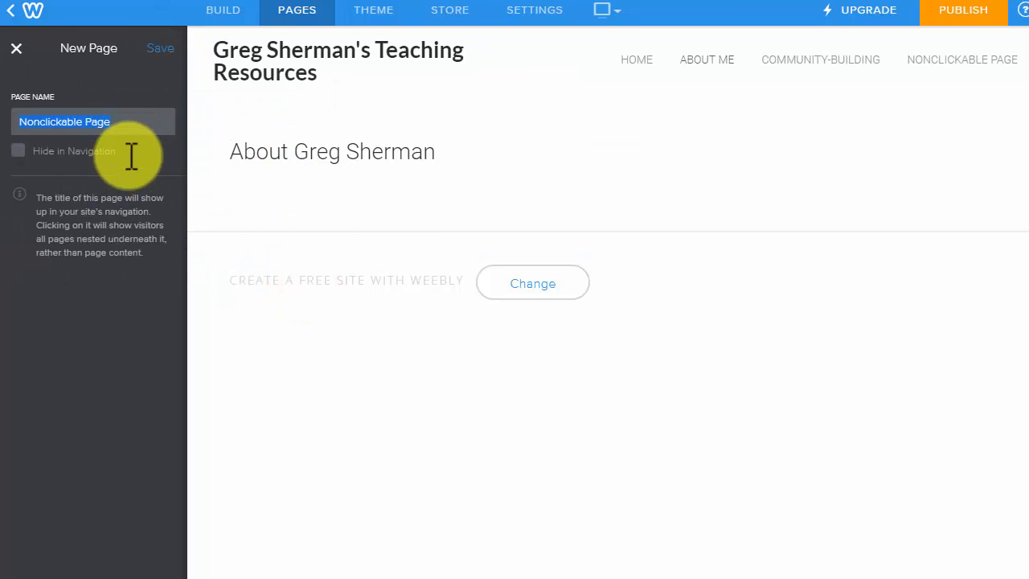
text(Instruction)
click(164, 49)
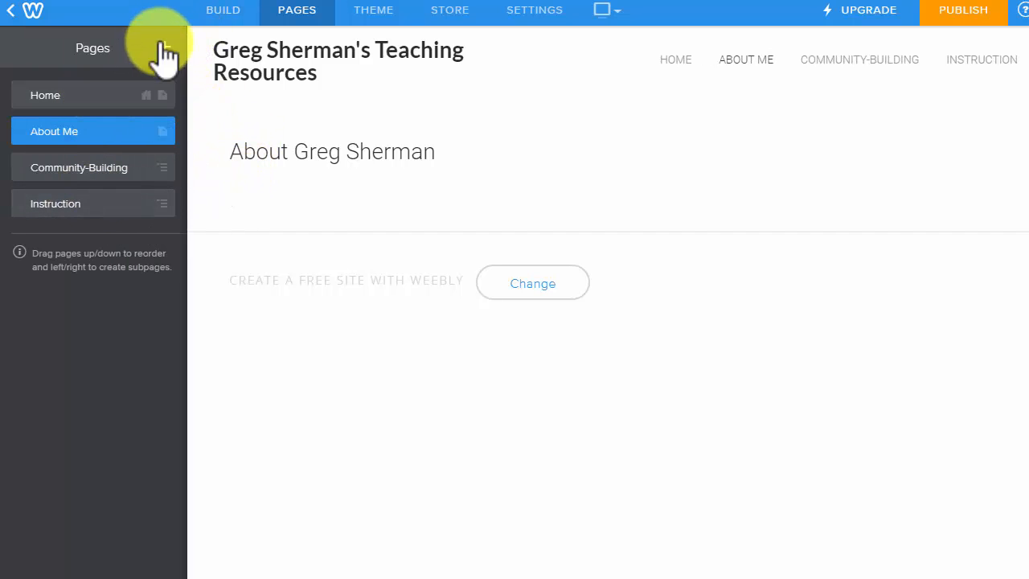
Add a nonclickable Management & PD menu item, then begin a new External Page.
click(164, 47)
click(94, 239)
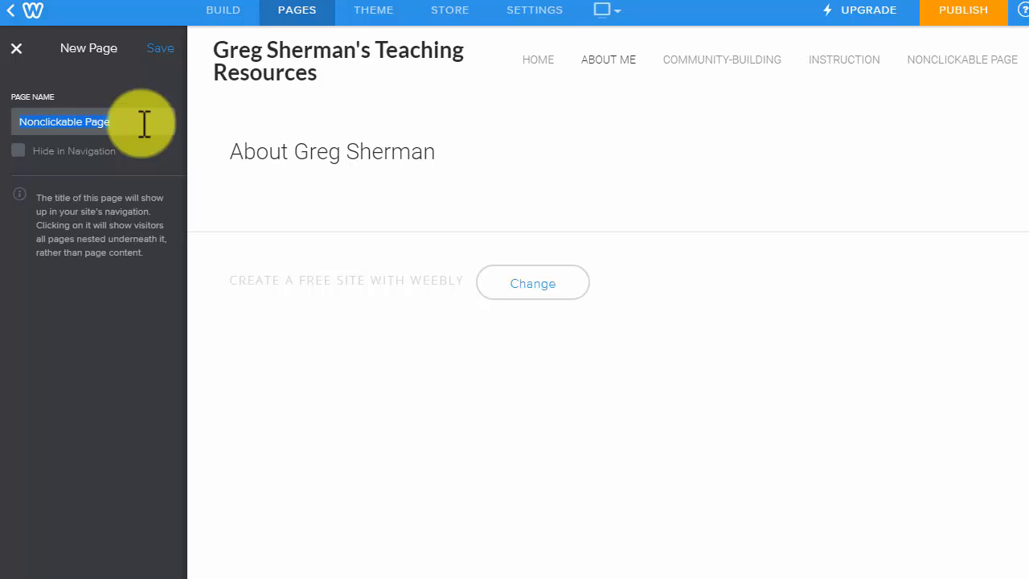
text(Manage)
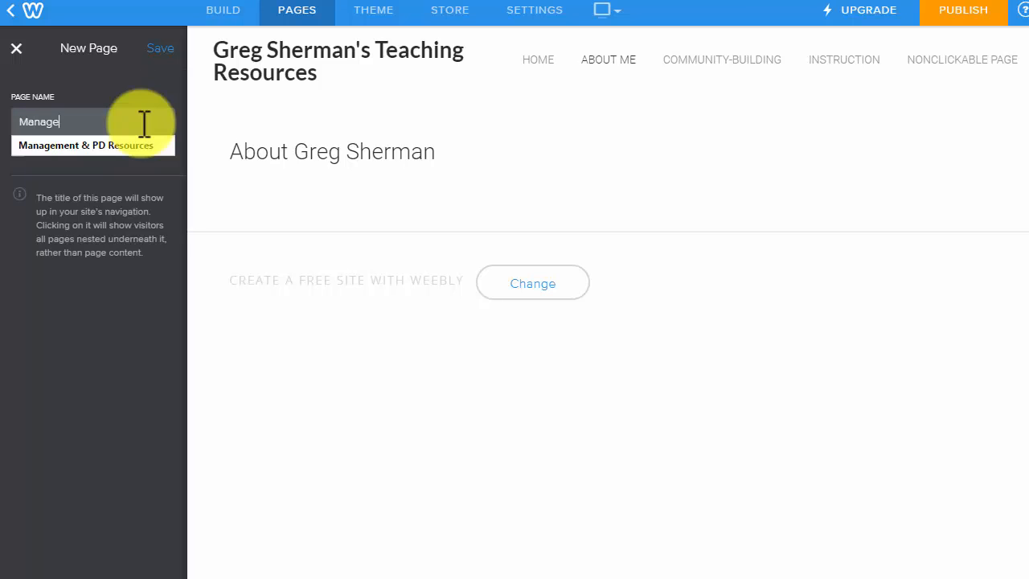
text(ment & PD)
click(169, 55)
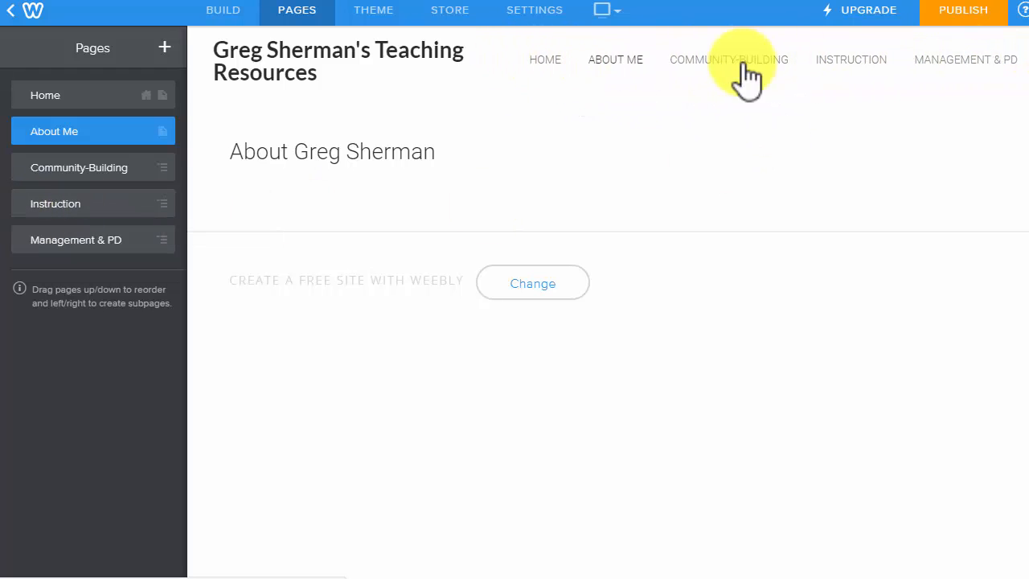
click(165, 50)
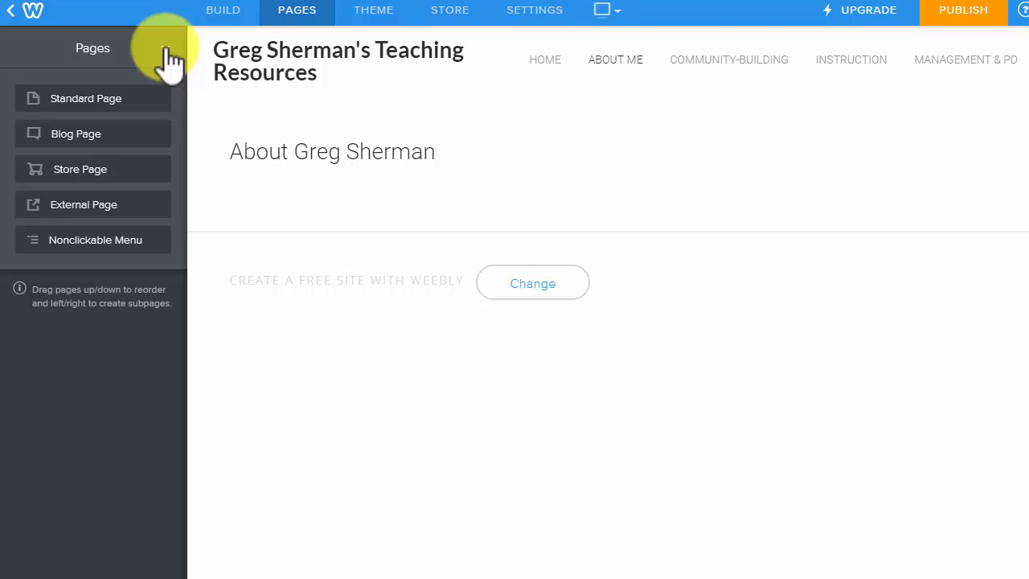
click(82, 208)
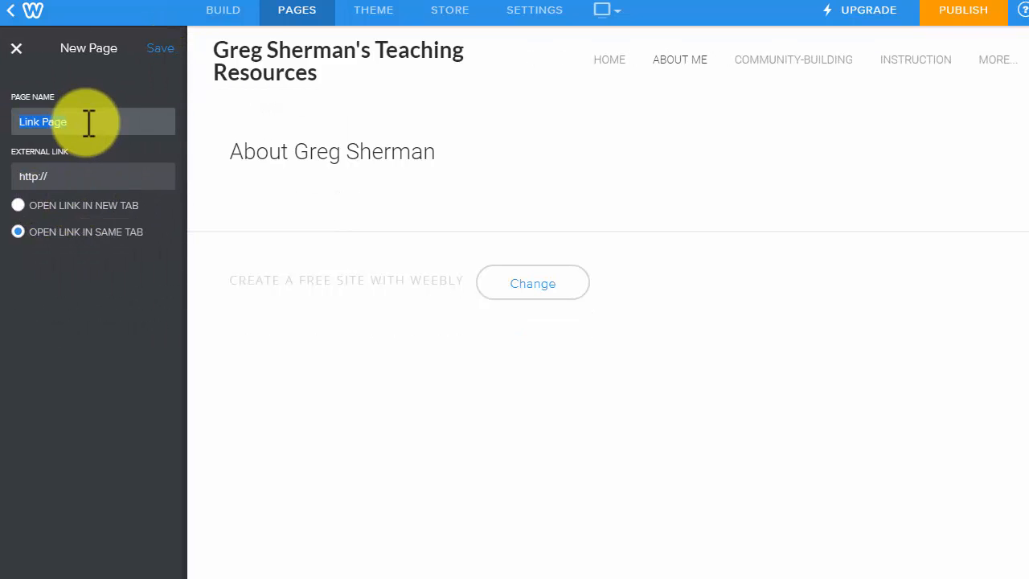
click(16, 48)
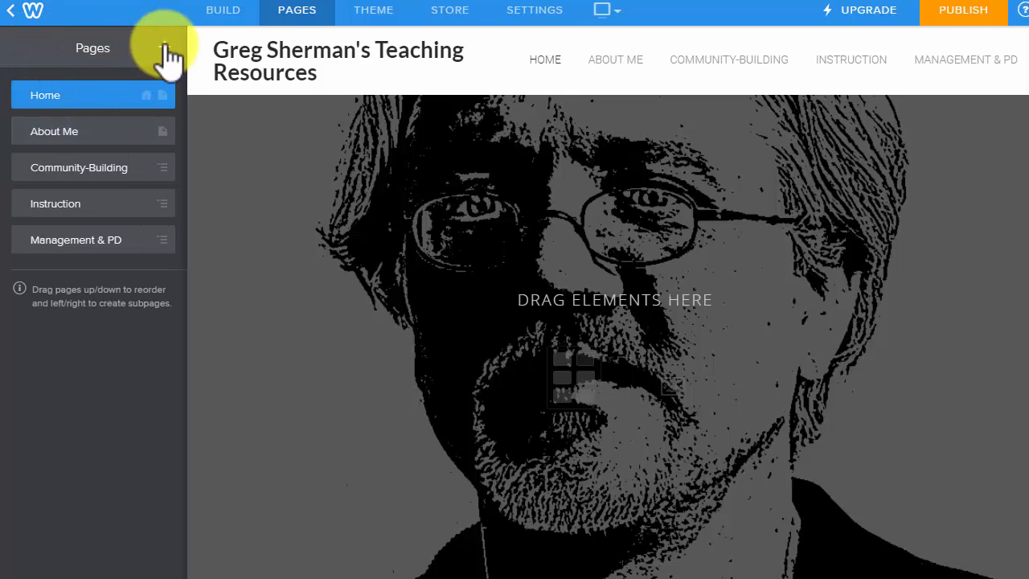
click(165, 47)
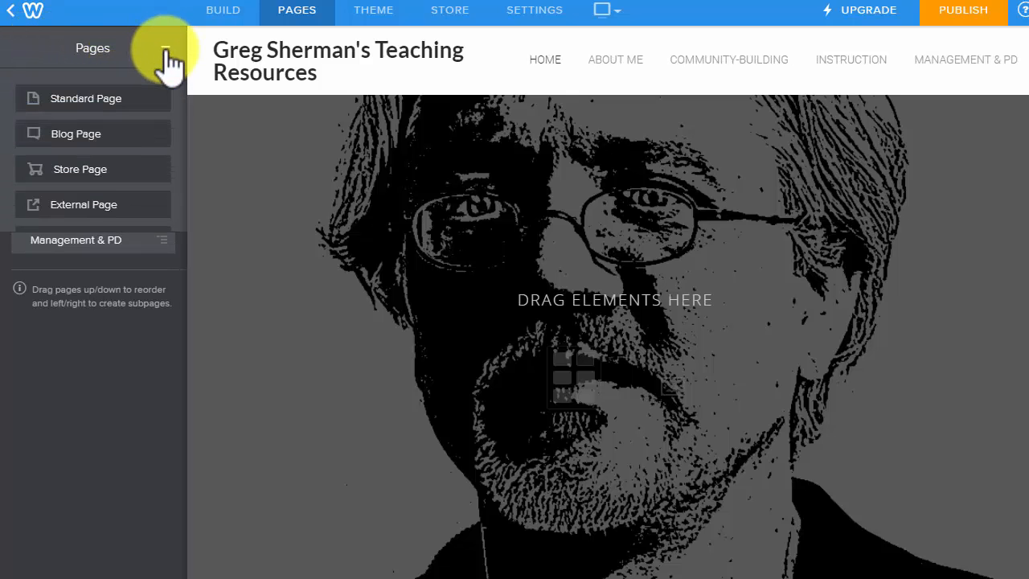
click(77, 205)
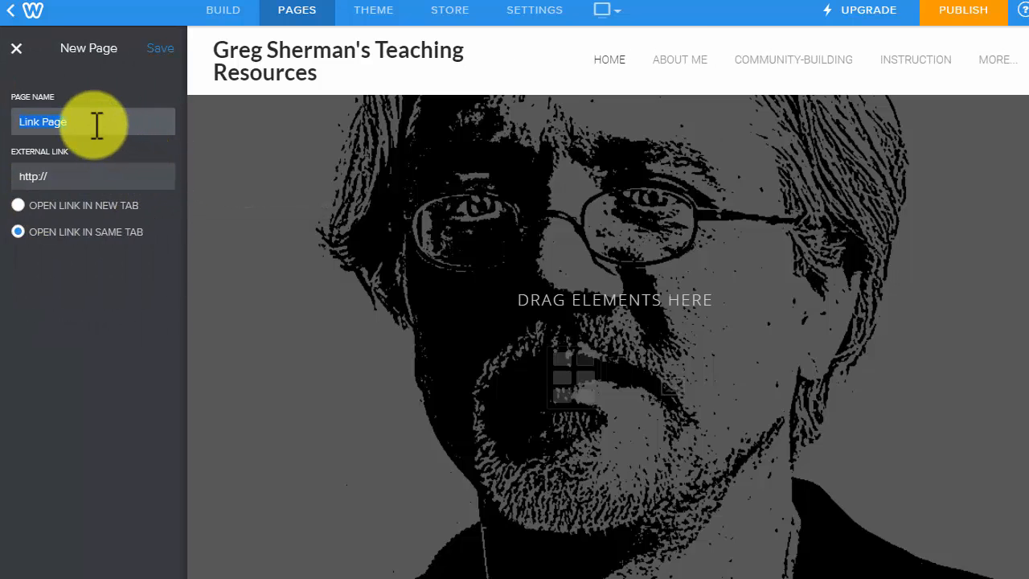
text(EDET 620)
click(70, 176)
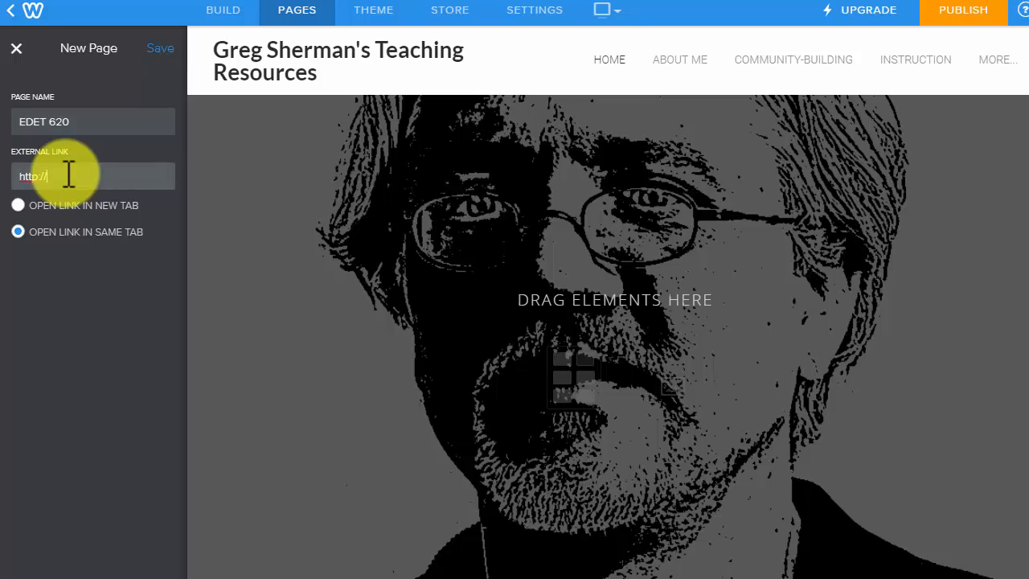
text(edet620.weebly.com)
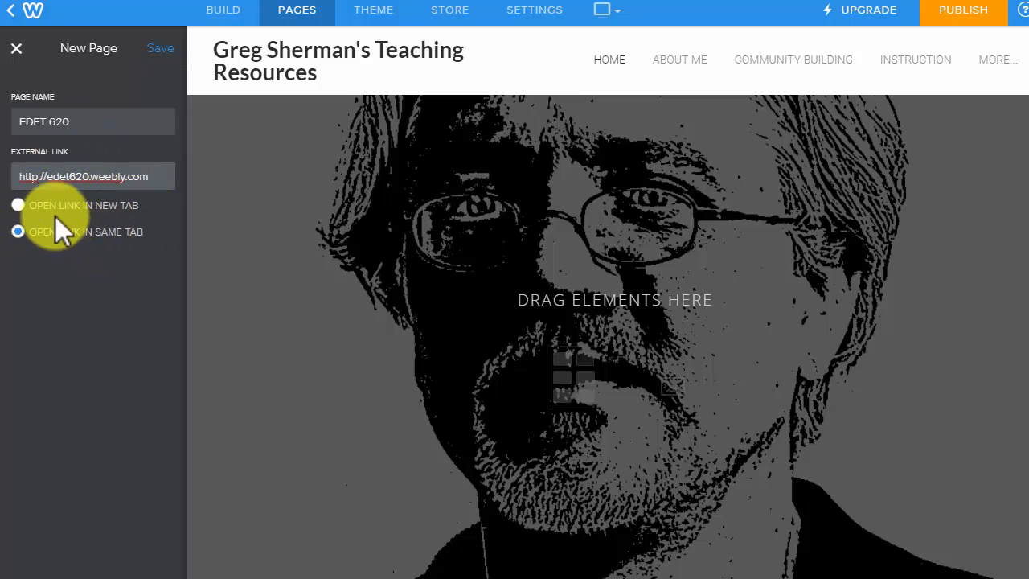
click(160, 50)
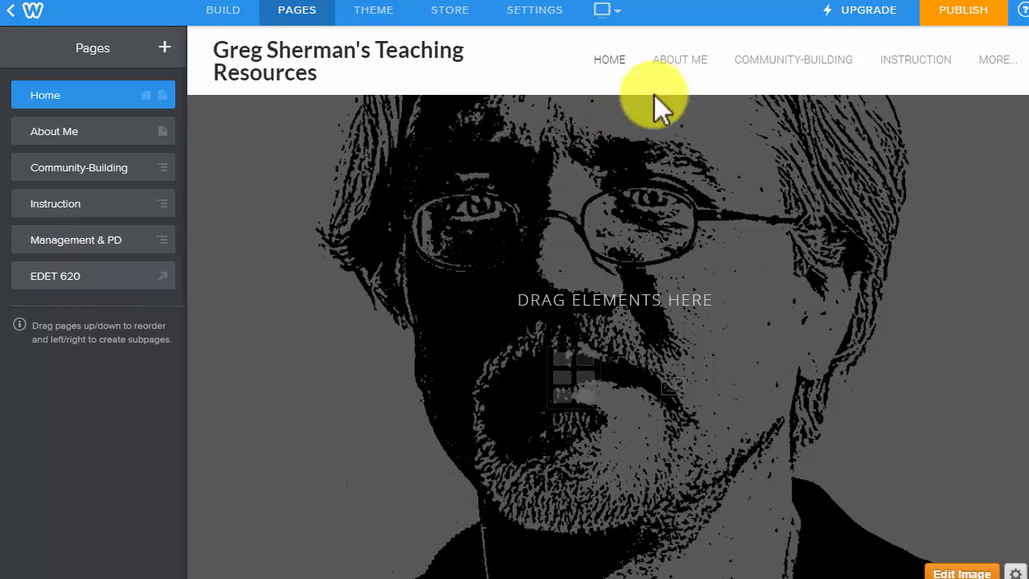
mouse_move(980, 64)
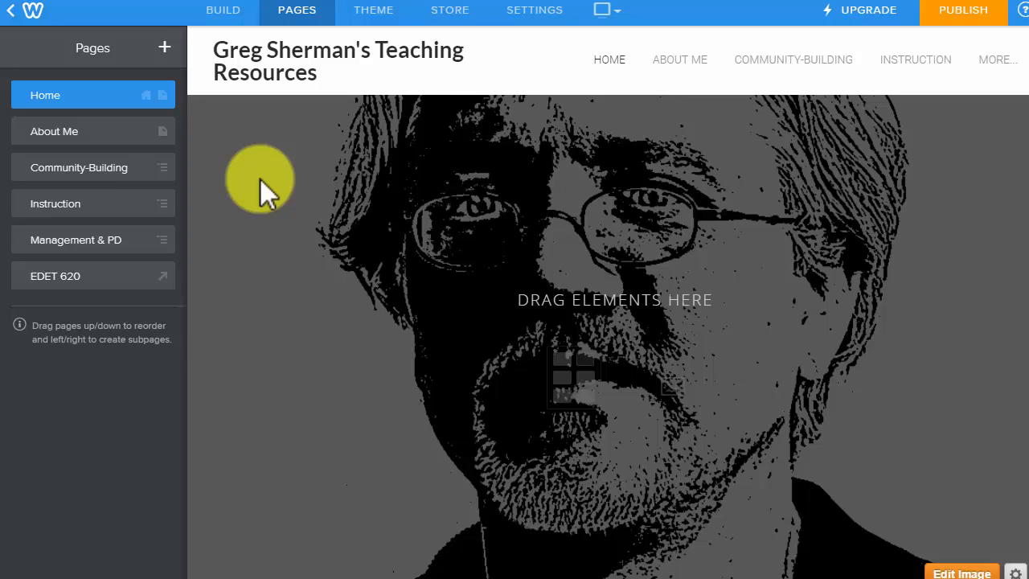
click(164, 49)
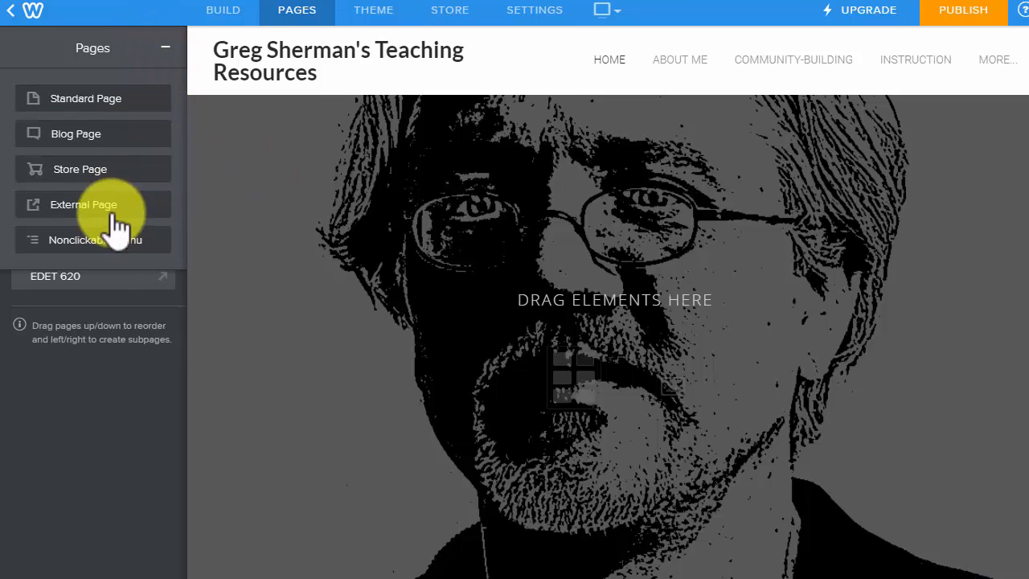
Add a blog page with header type No Header and rename it from Blog to Feedback.
click(79, 134)
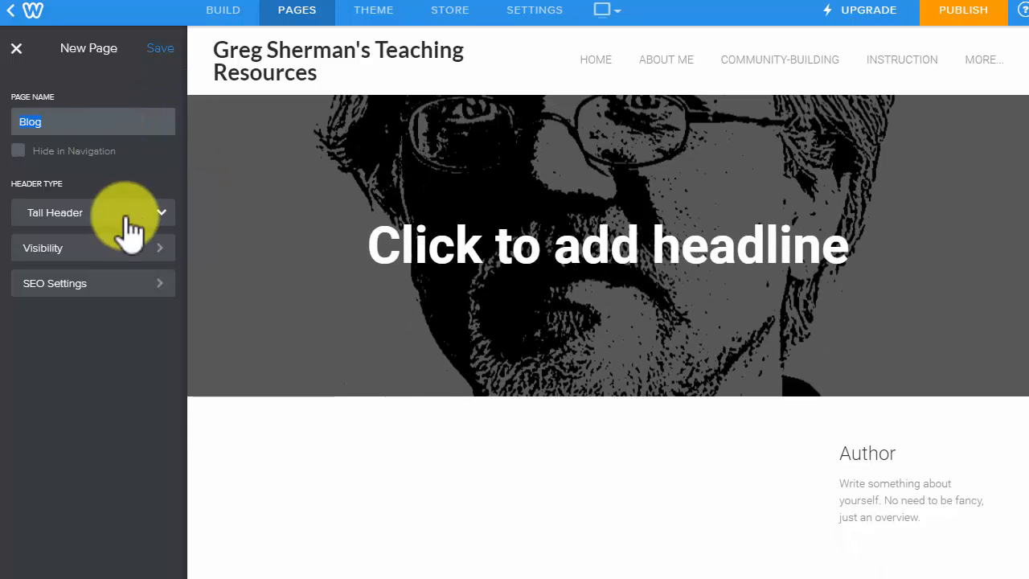
click(92, 223)
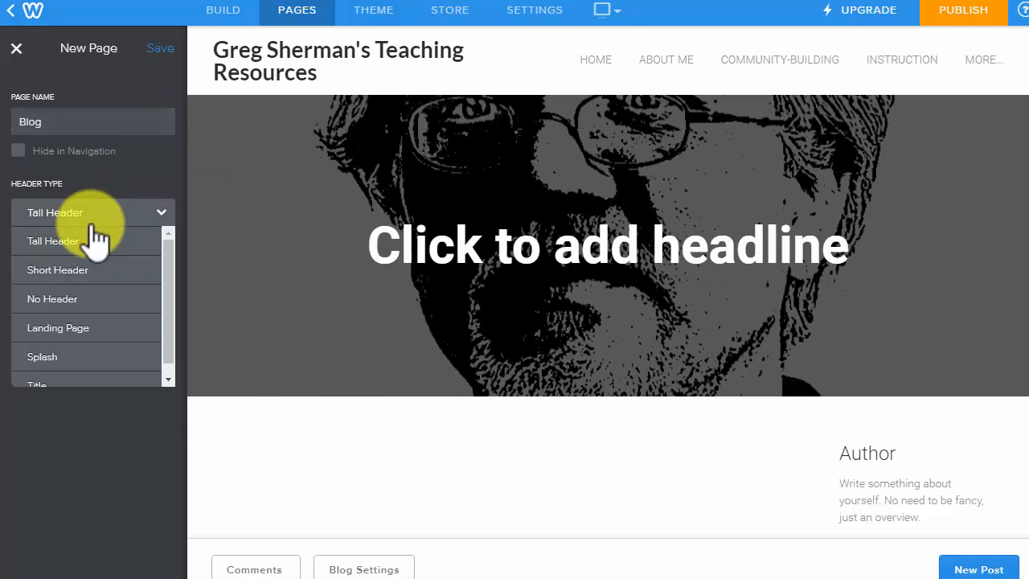
click(69, 301)
click(71, 124)
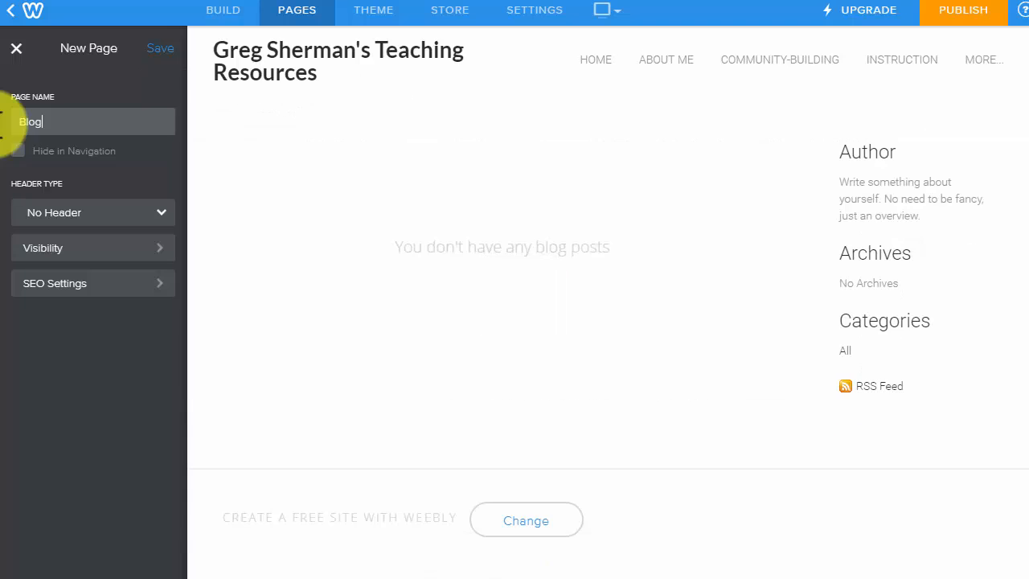
drag(94, 121, 19, 121)
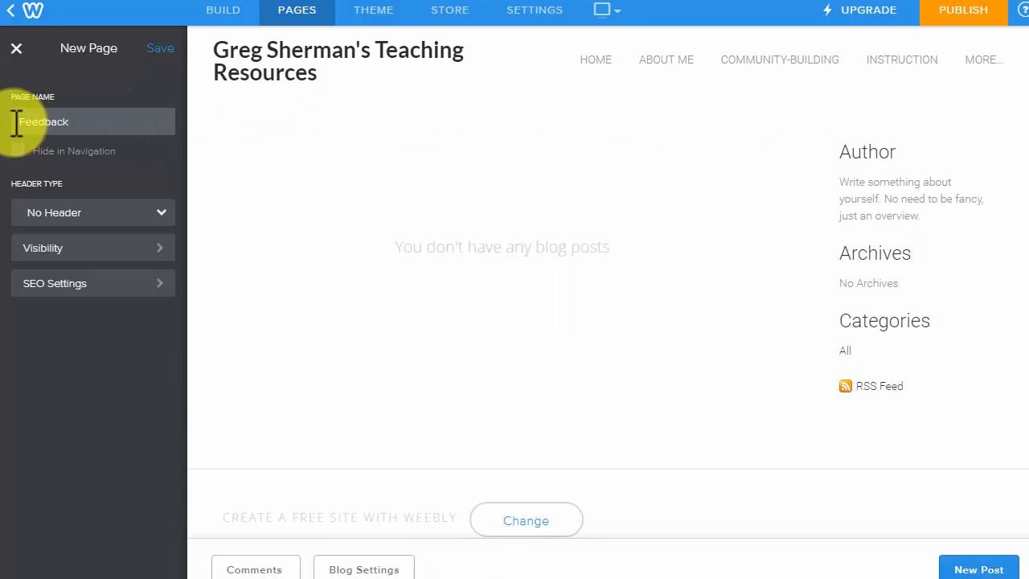
click(154, 50)
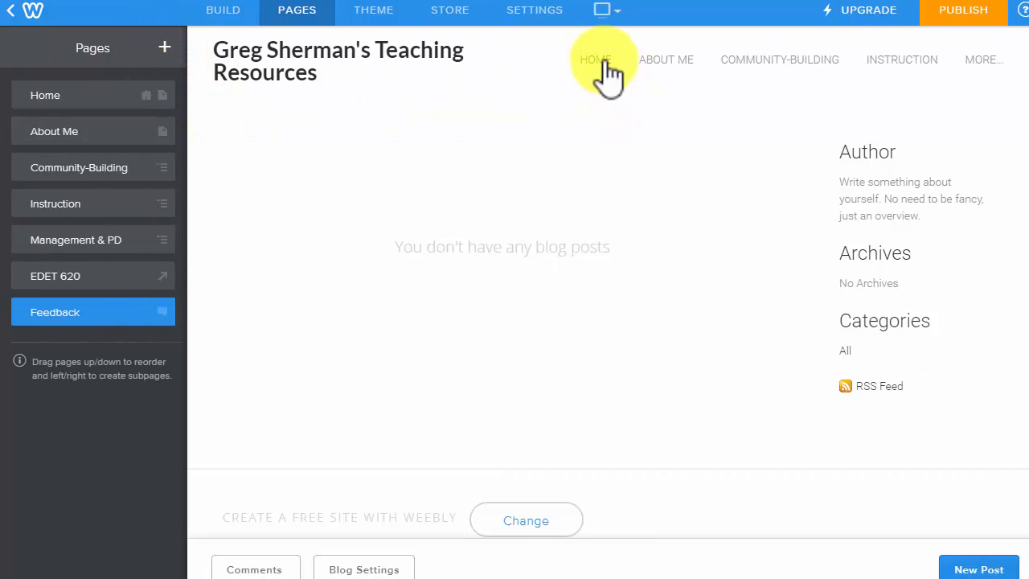
mouse_move(992, 72)
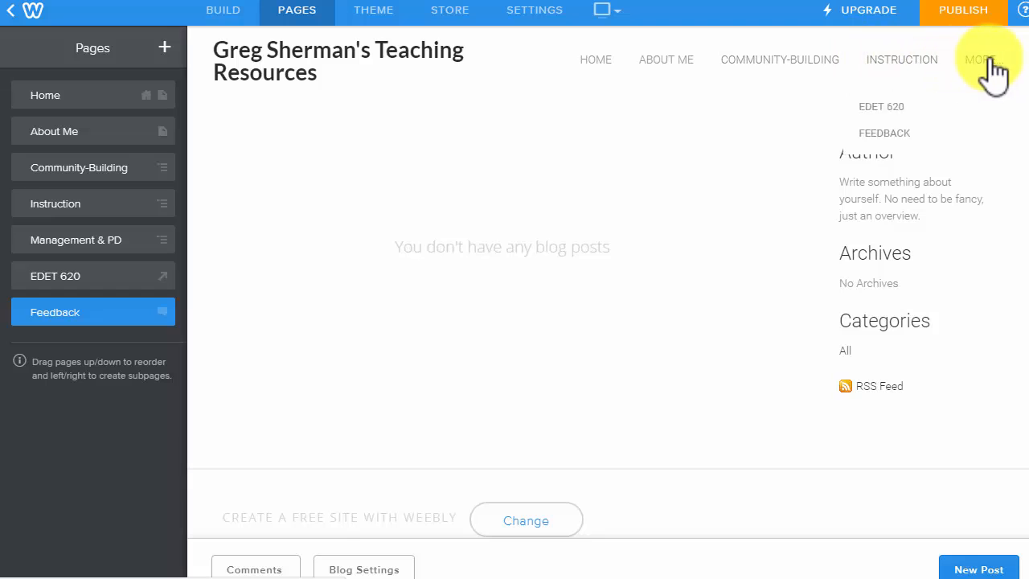
click(607, 62)
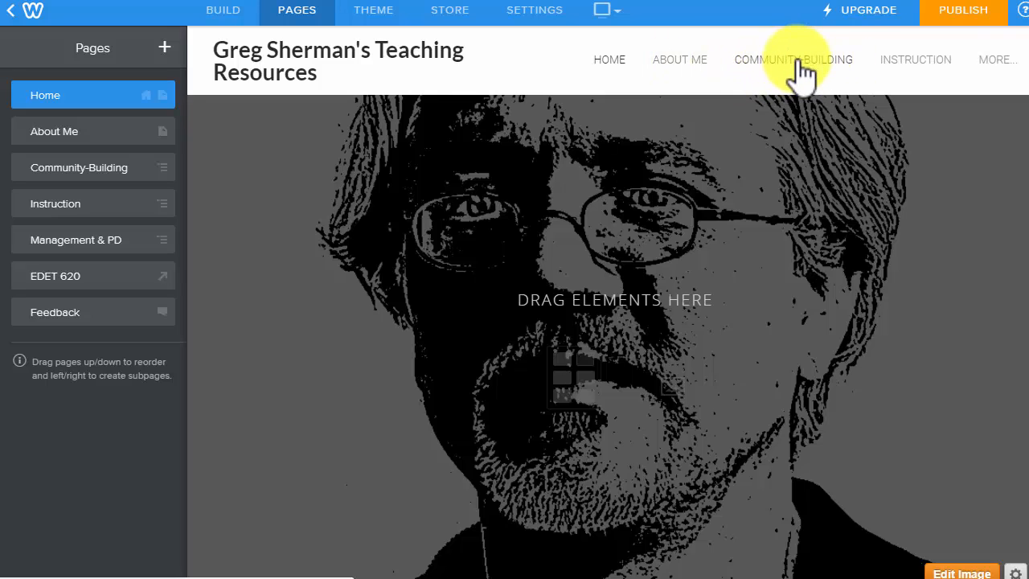
mouse_move(1010, 68)
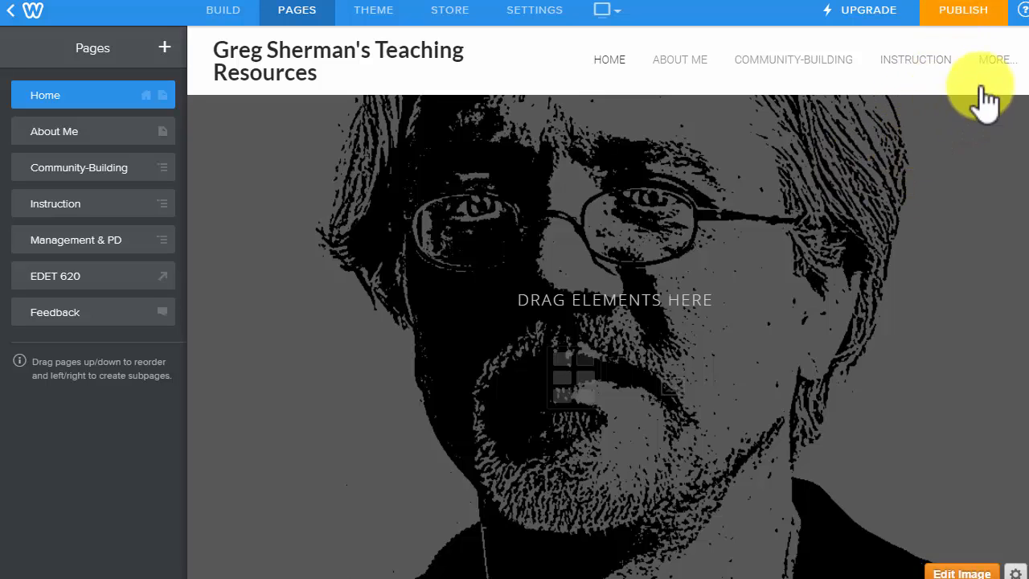
mouse_move(980, 96)
click(897, 164)
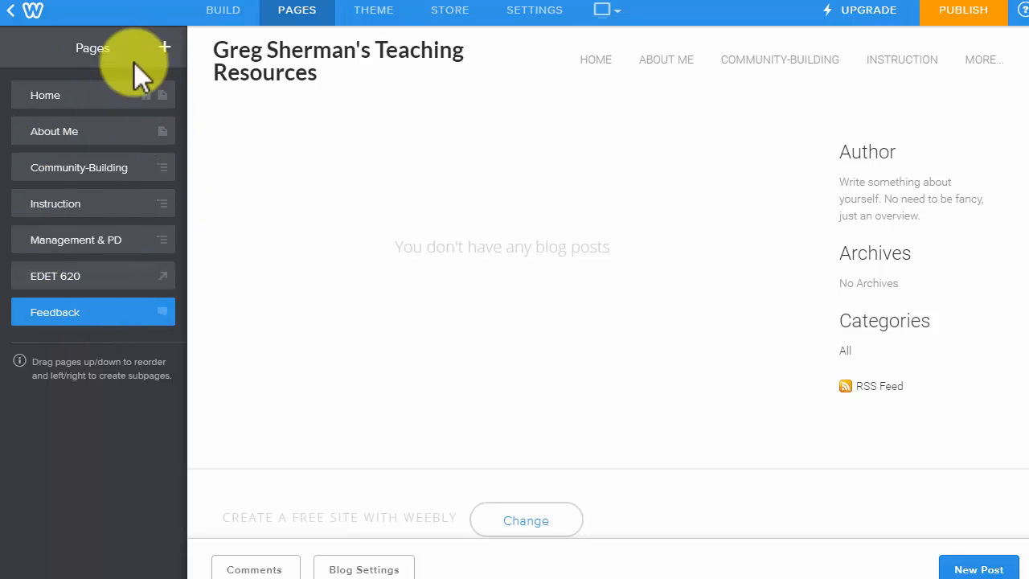
drag(57, 278, 72, 465)
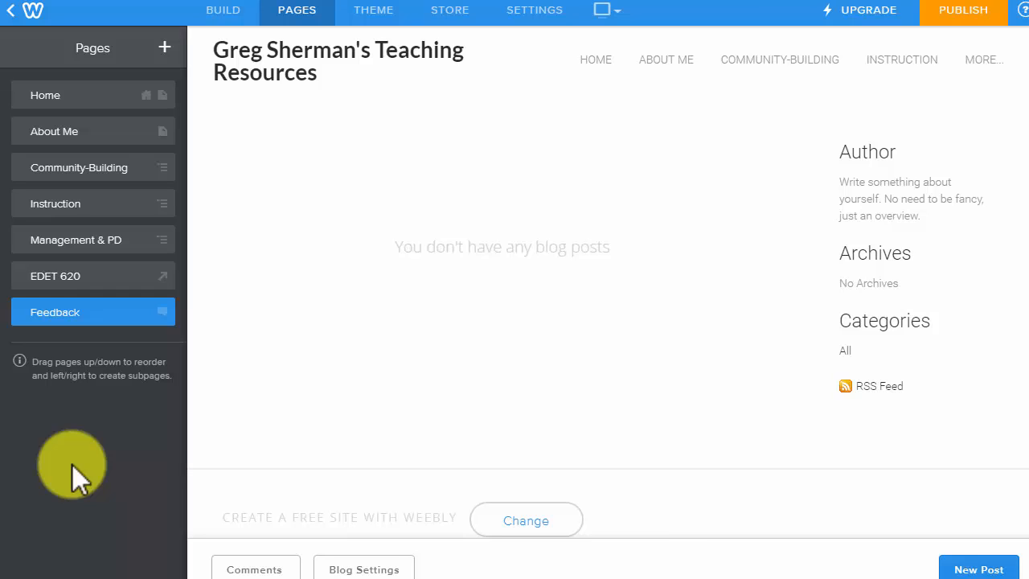
Create a standard page called Project 1 with its header type set to No Header.
click(165, 52)
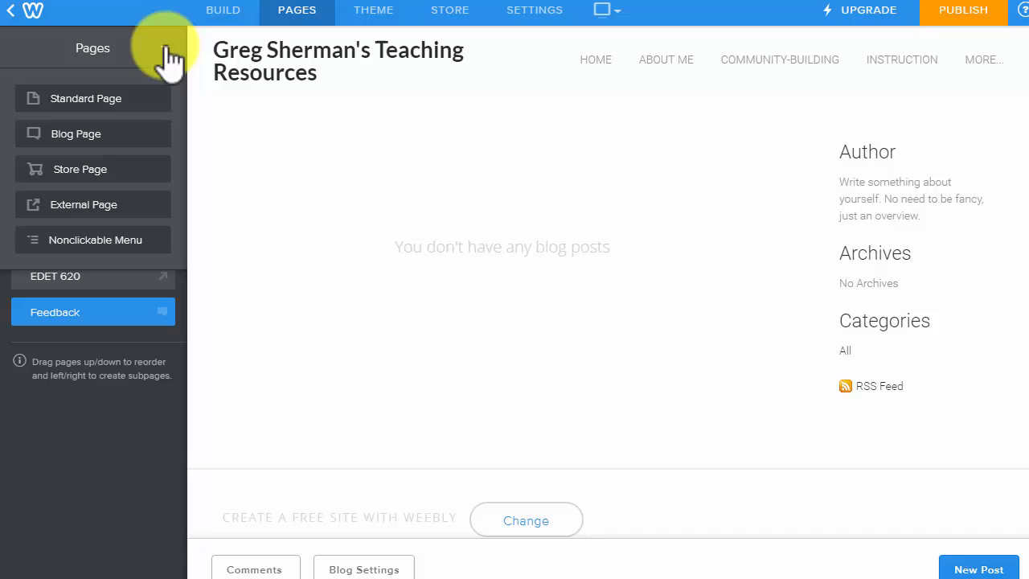
click(94, 100)
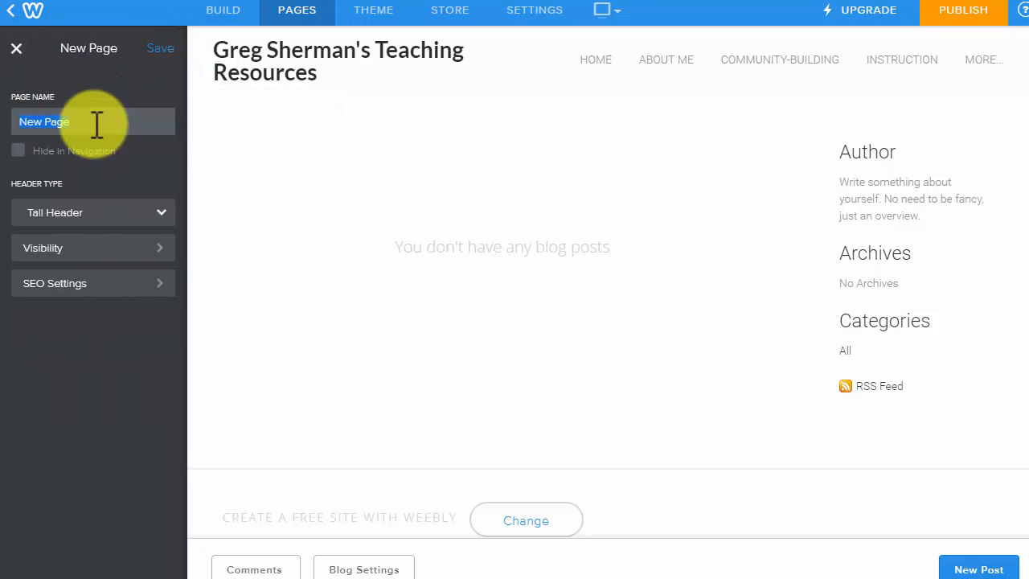
text(Project 1)
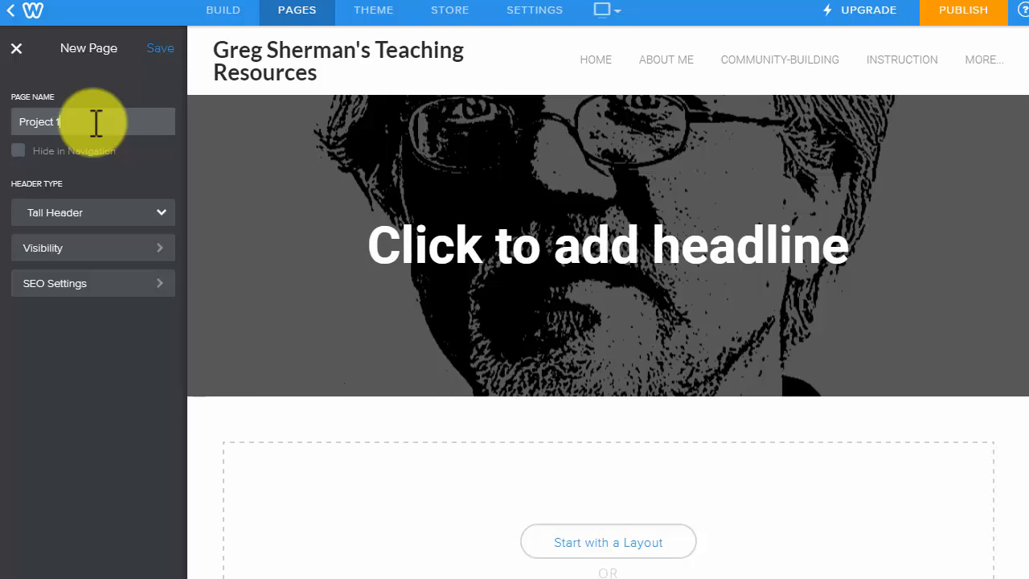
click(69, 217)
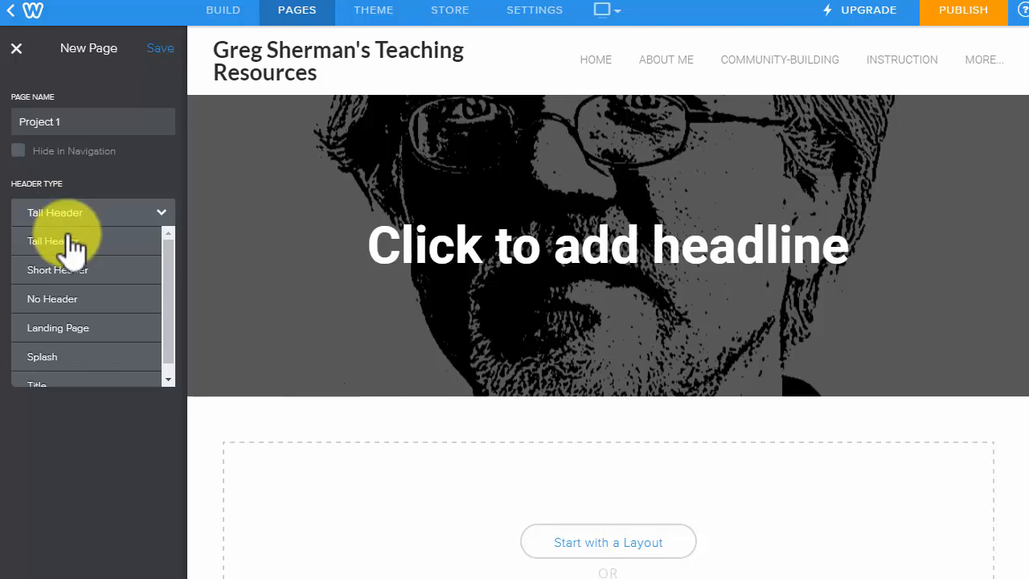
click(62, 298)
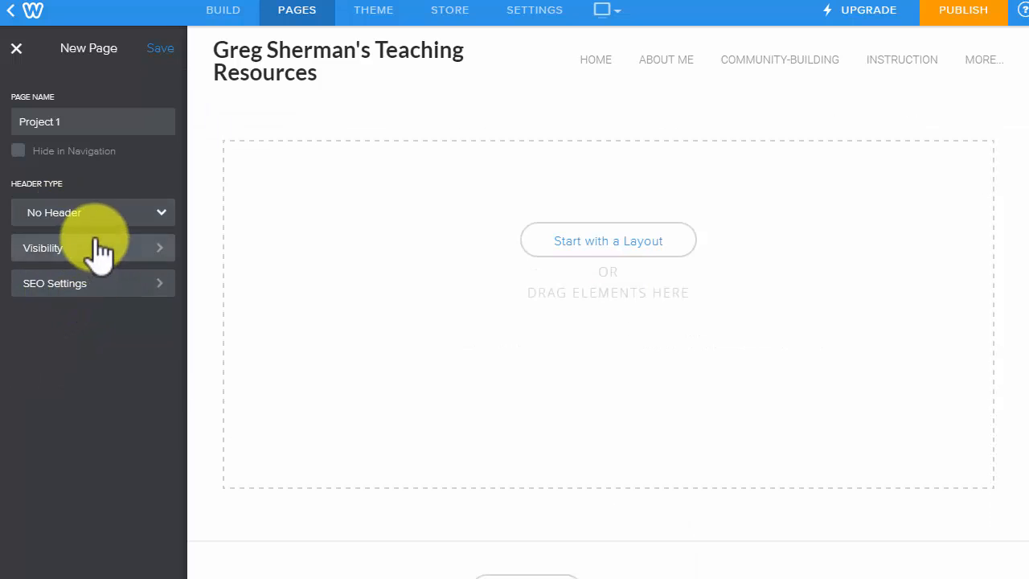
click(162, 49)
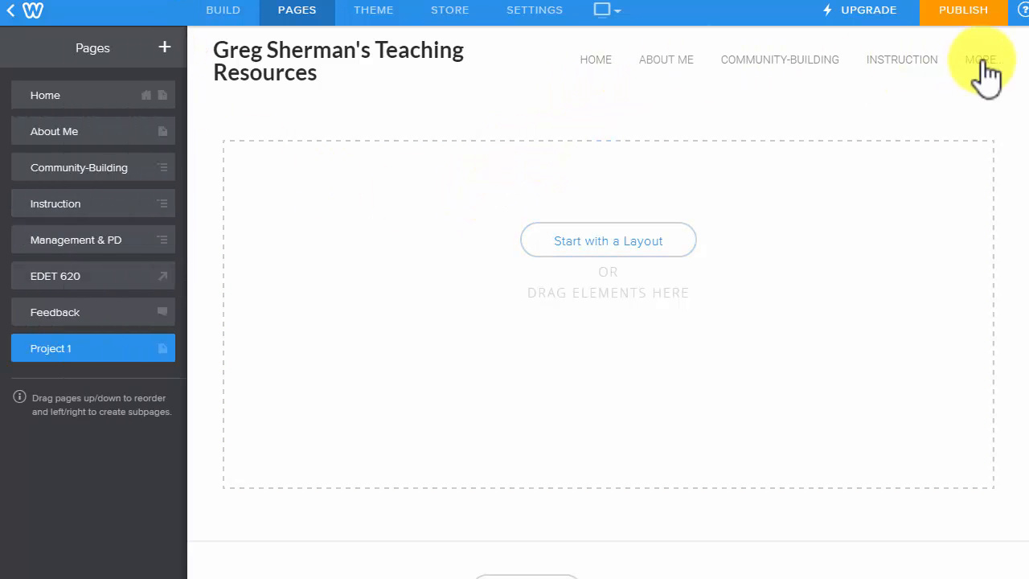
mouse_move(989, 69)
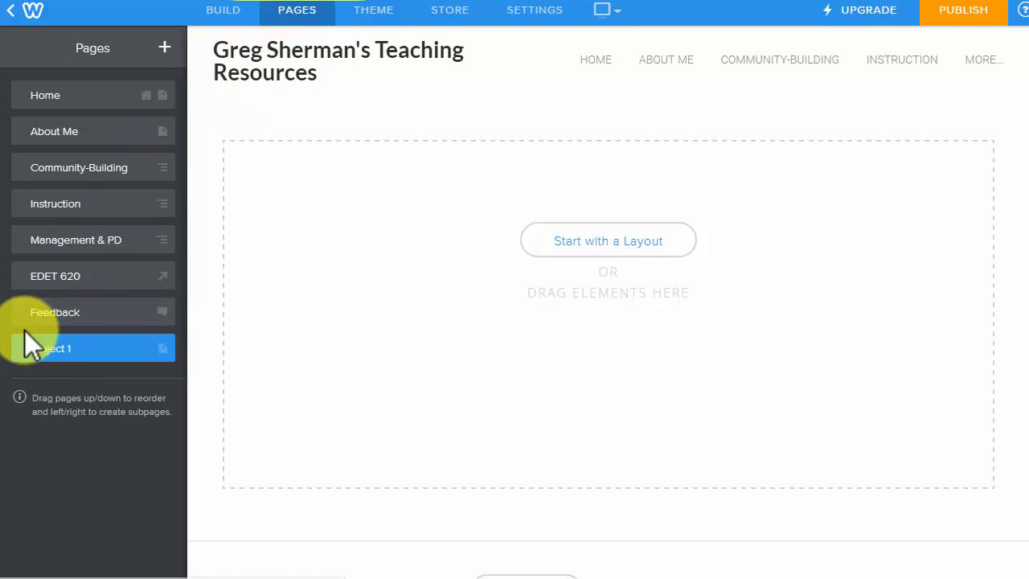
Drag Project 1 under Community-Building as a subpage, then show the Build elements.
drag(18, 349, 69, 218)
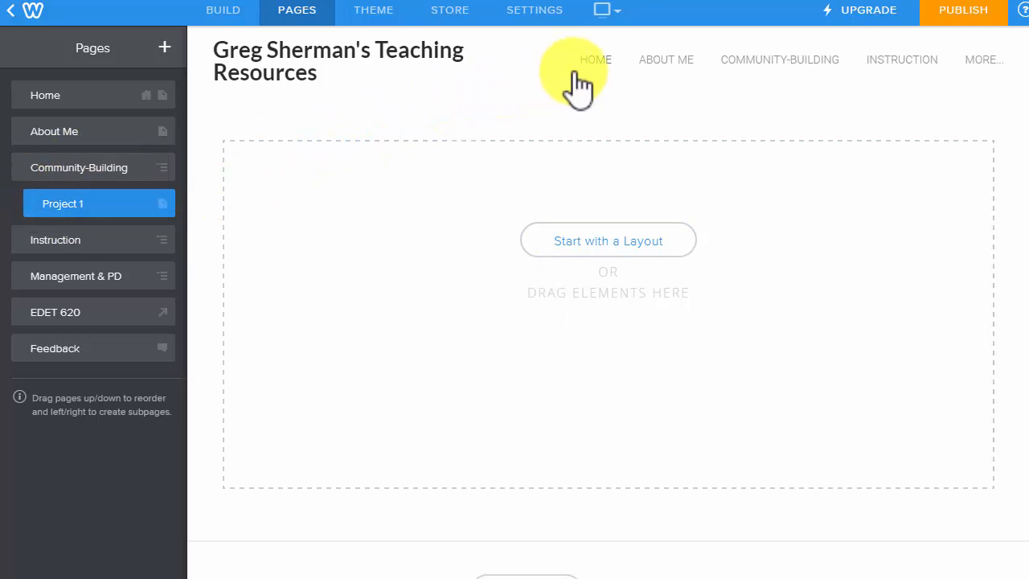
mouse_move(747, 62)
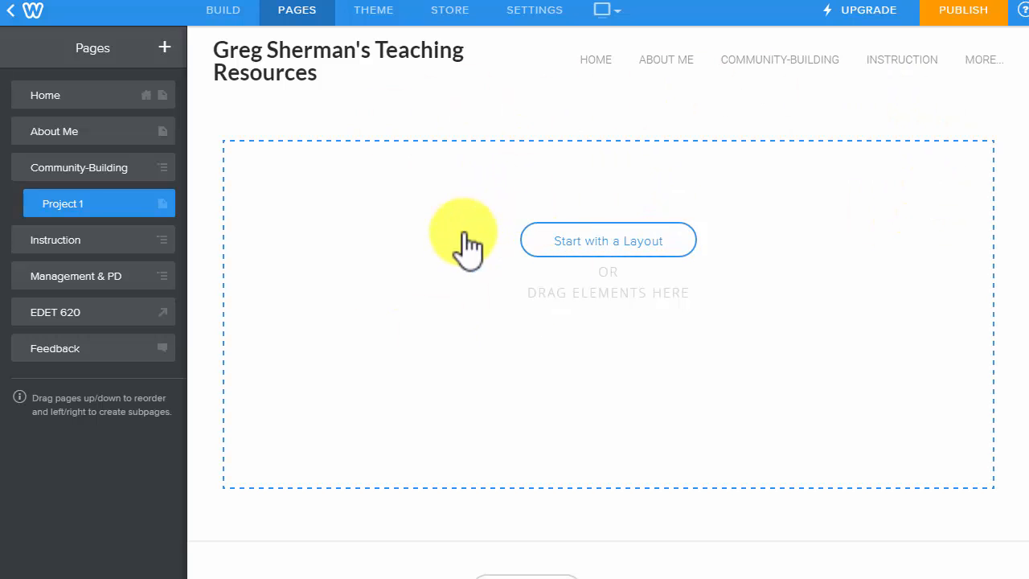
click(244, 13)
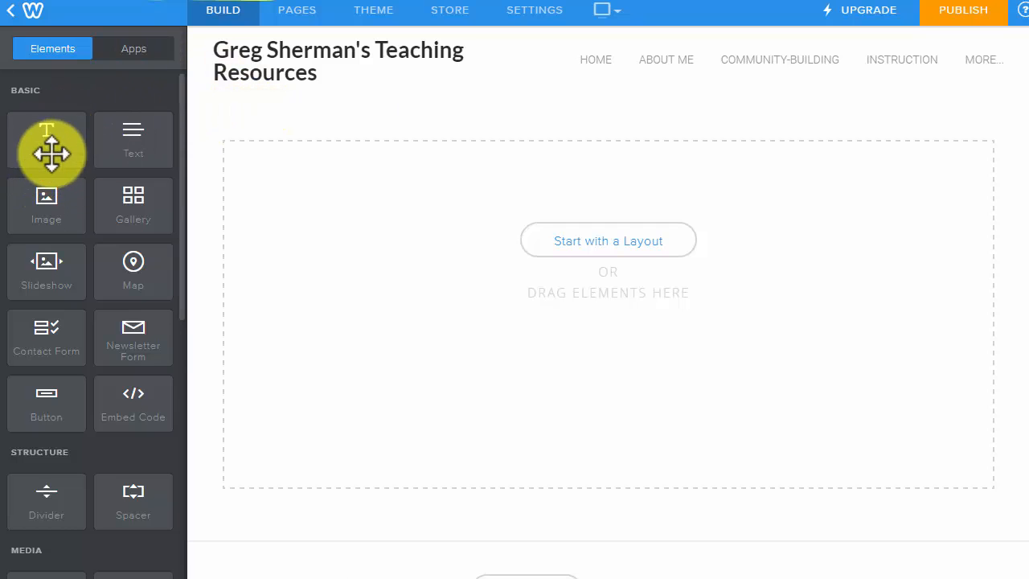
Put a 'Project 1' Title, a Text block and an Image block on the page, then publish.
drag(51, 152, 483, 234)
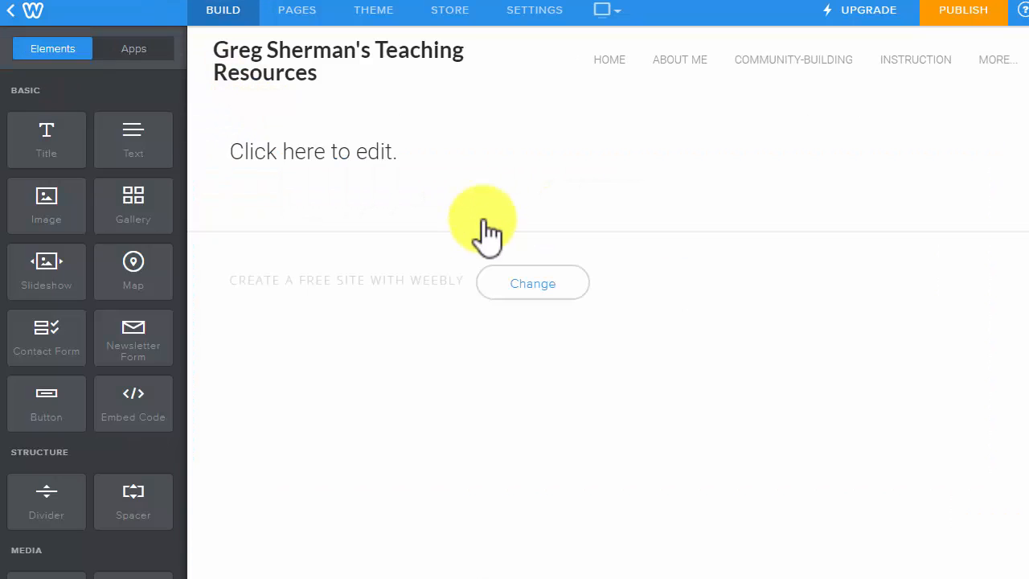
click(369, 158)
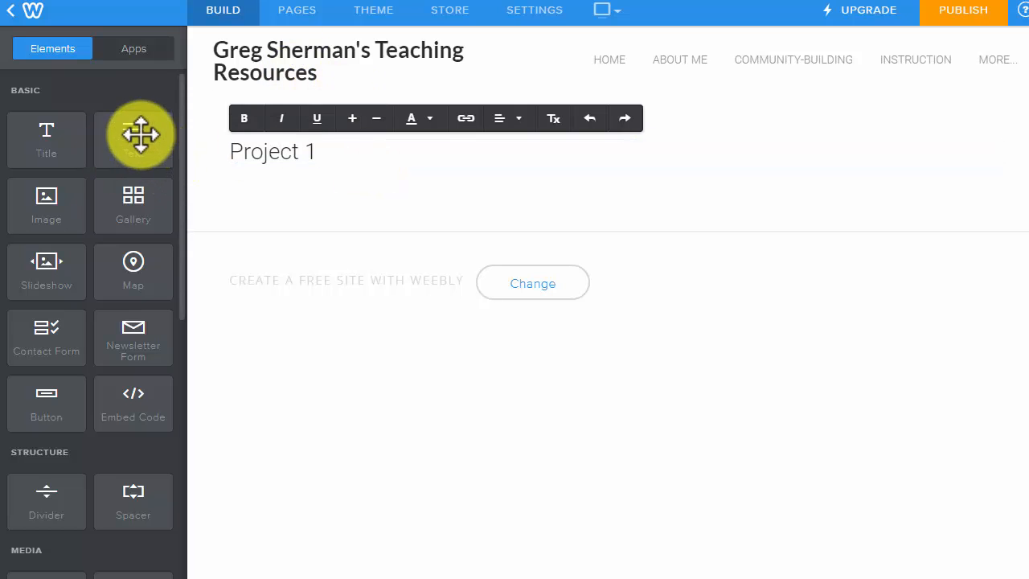
drag(142, 134, 326, 219)
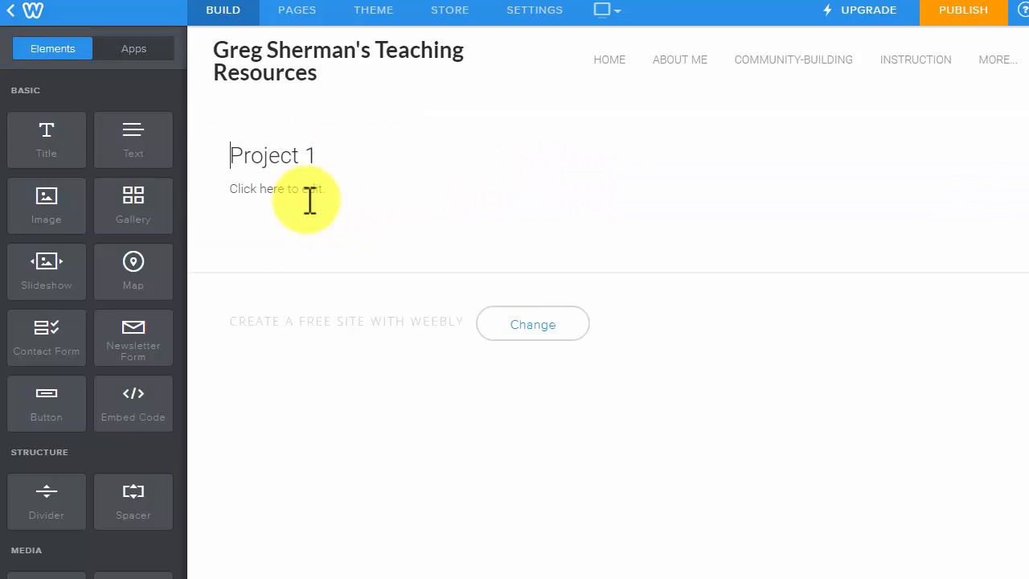
drag(62, 212, 652, 239)
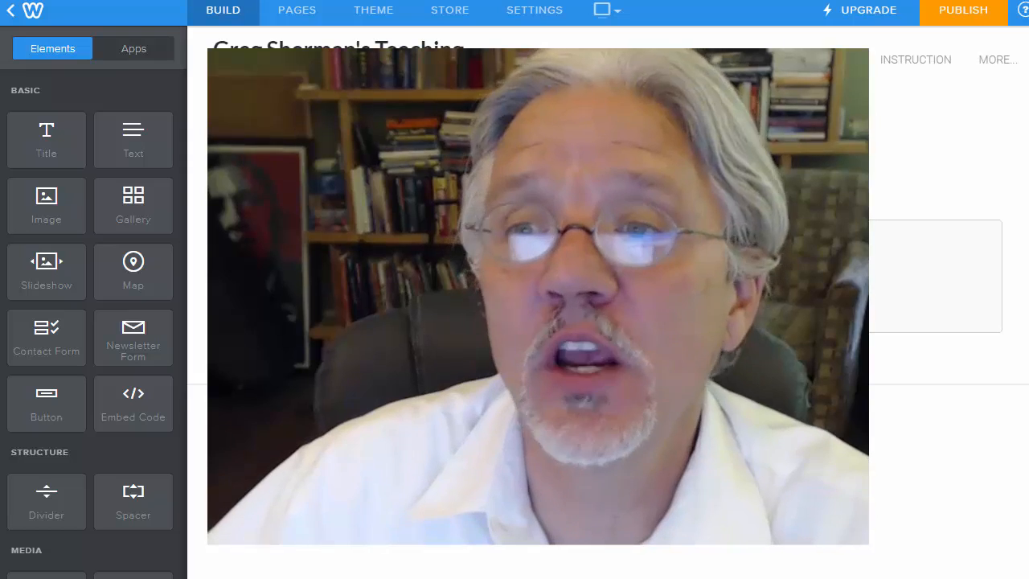
click(963, 24)
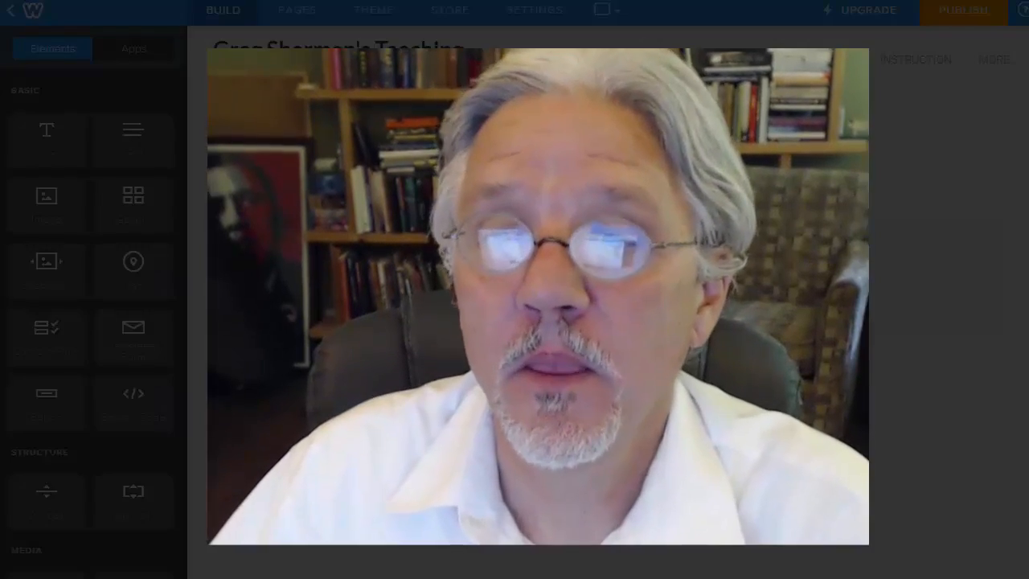